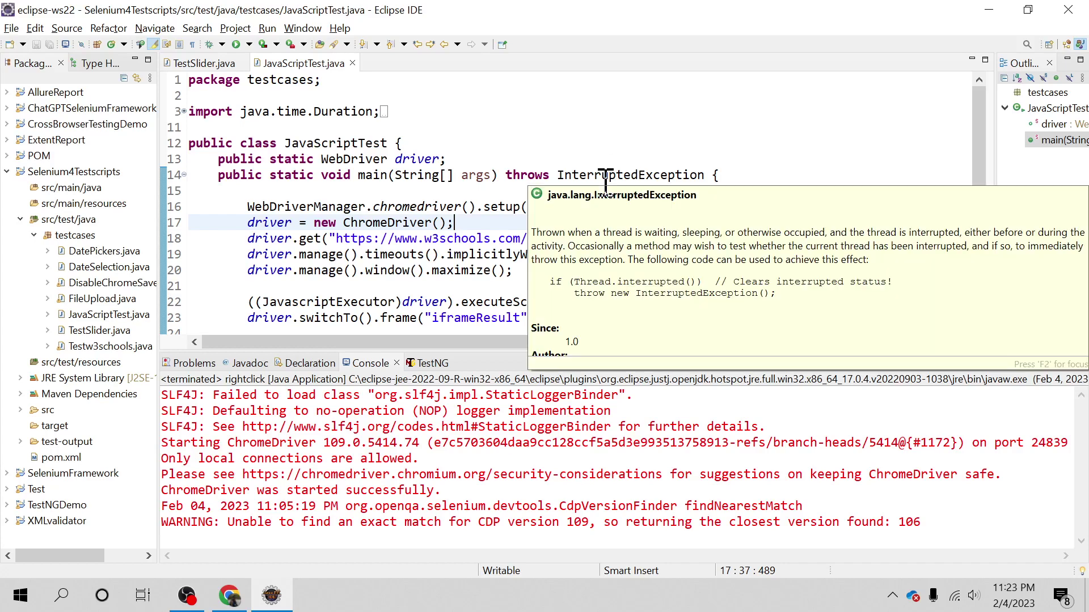
Switch from Eclipse to the jQuery contextMenu demo page in Chrome
left_click(230, 596)
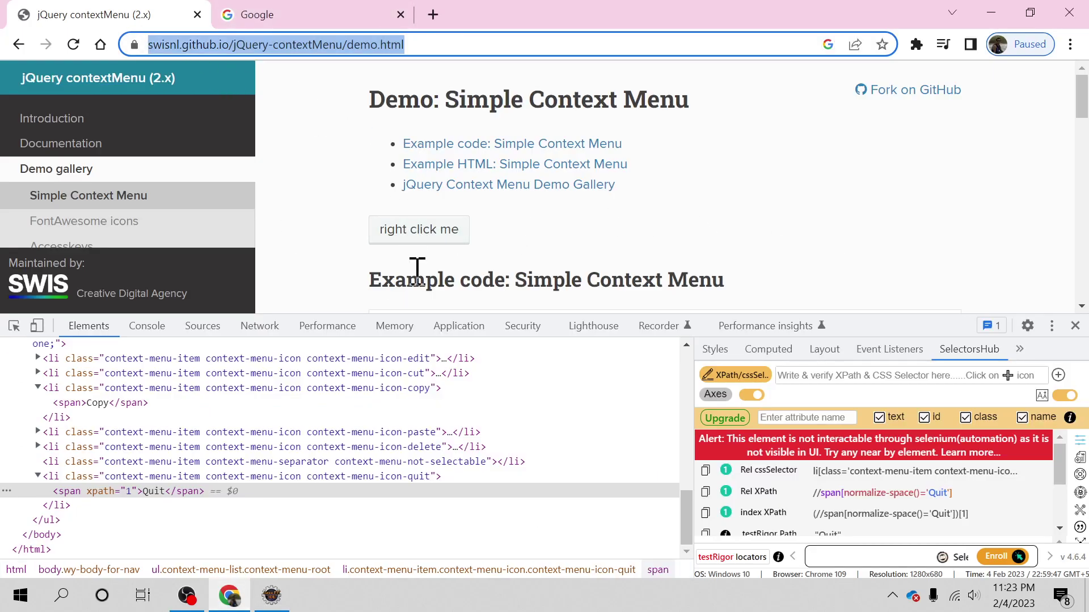
right_click(430, 232)
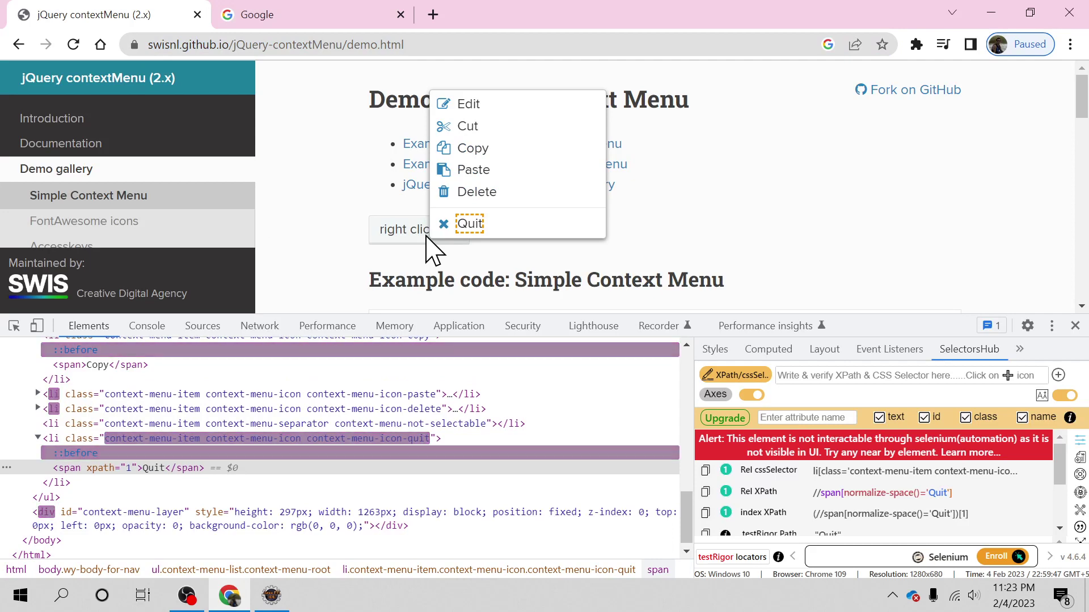
left_click(471, 225)
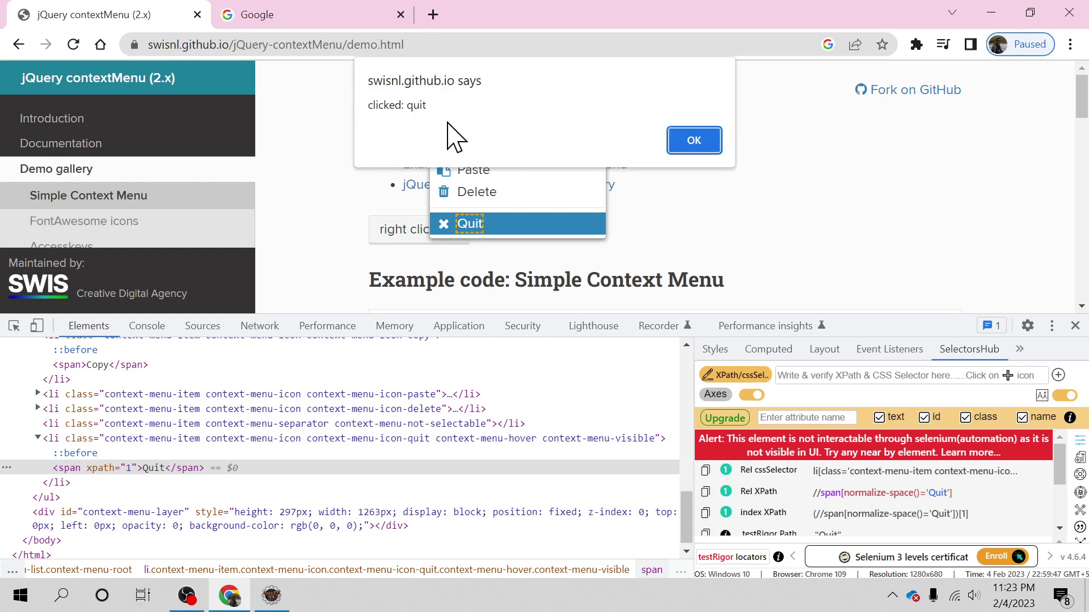
left_click(694, 140)
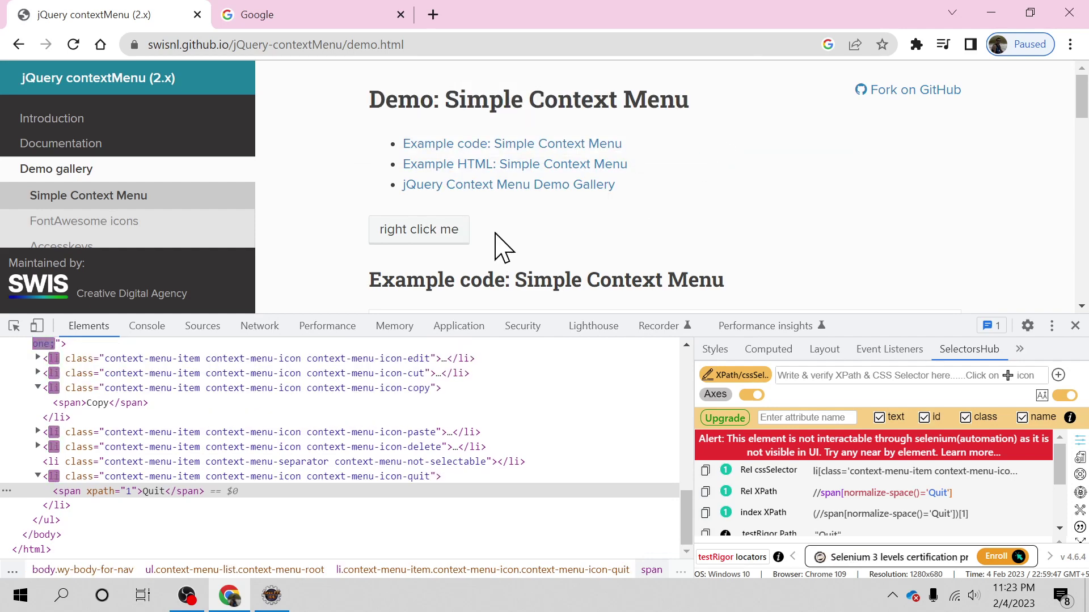
Add a new empty class named RightClickTest under the testcases package
left_click(271, 595)
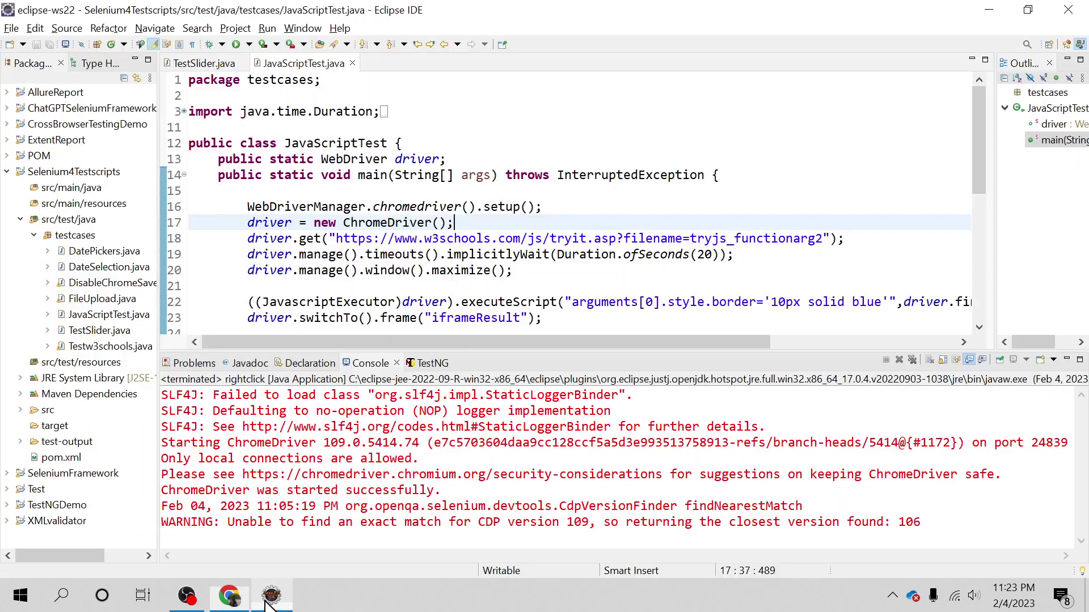
right_click(73, 236)
left_click(58, 243)
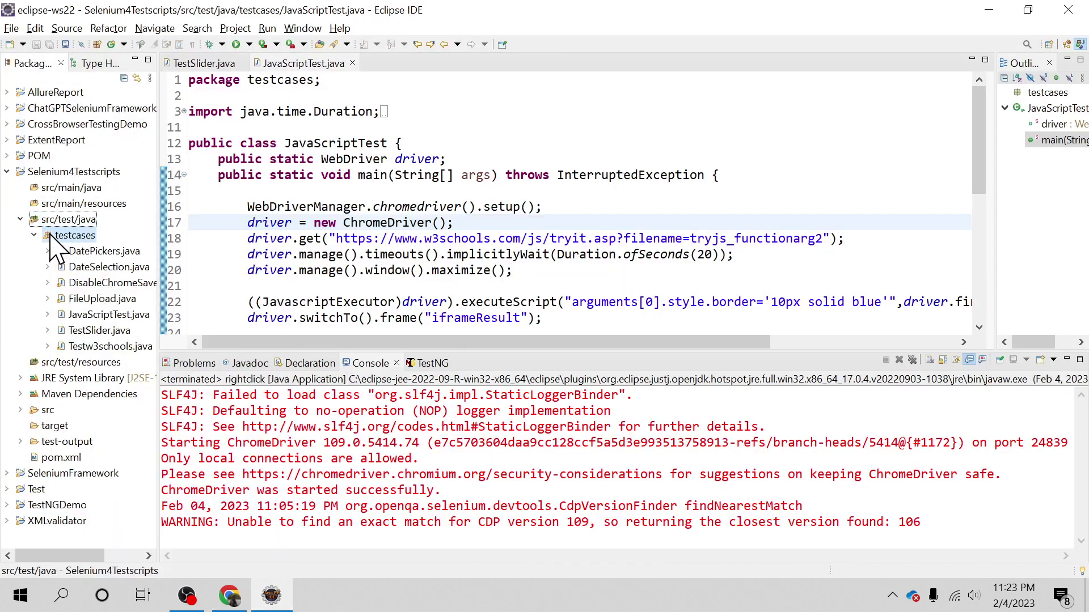
right_click(53, 247)
mouse_move(85, 68)
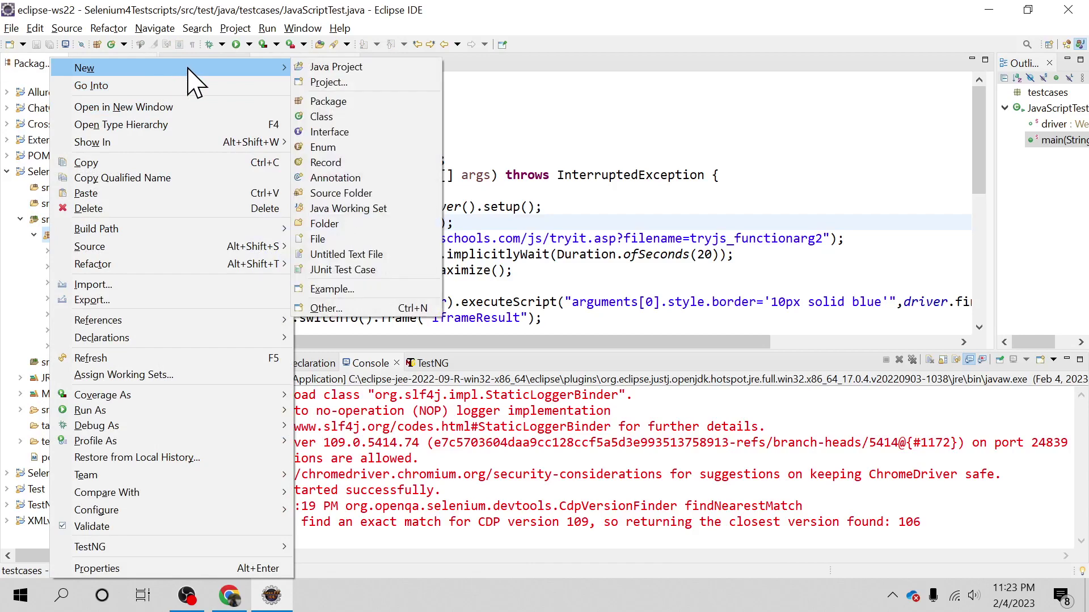
left_click(322, 117)
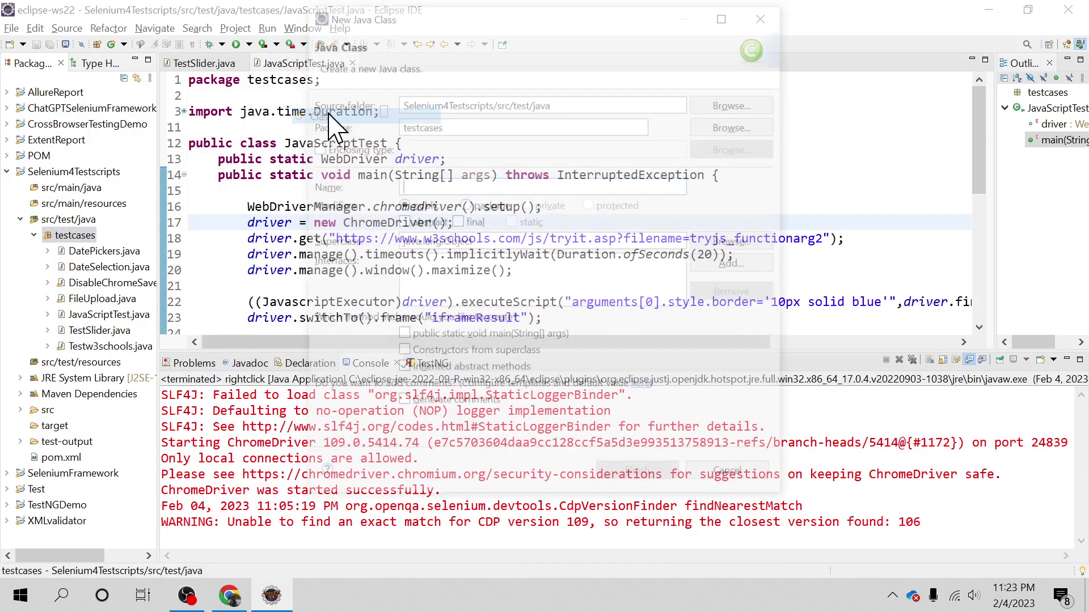
type("RightClickTest")
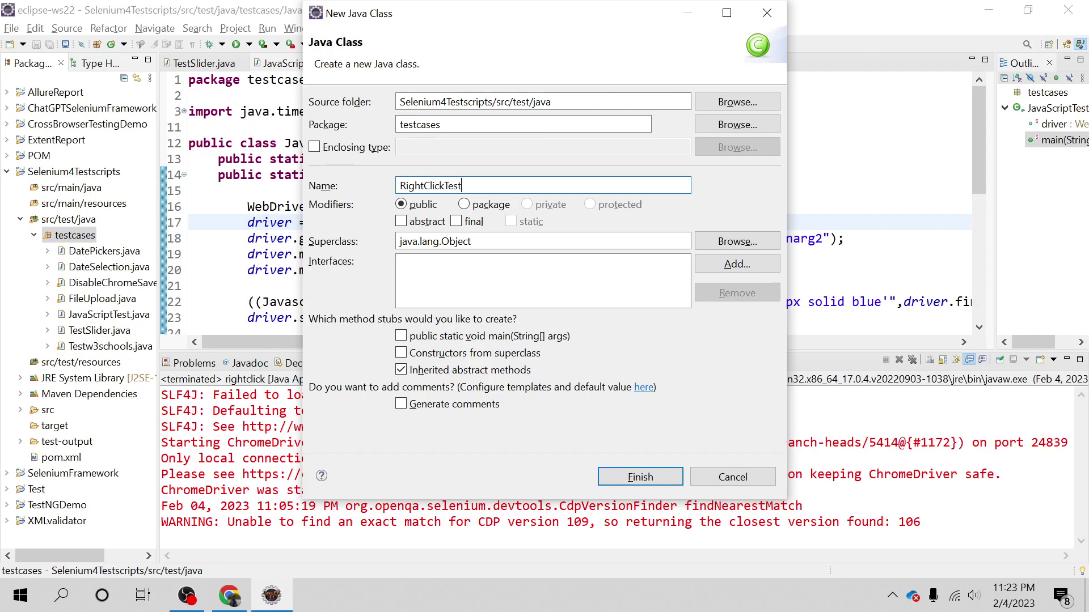
key("Return")
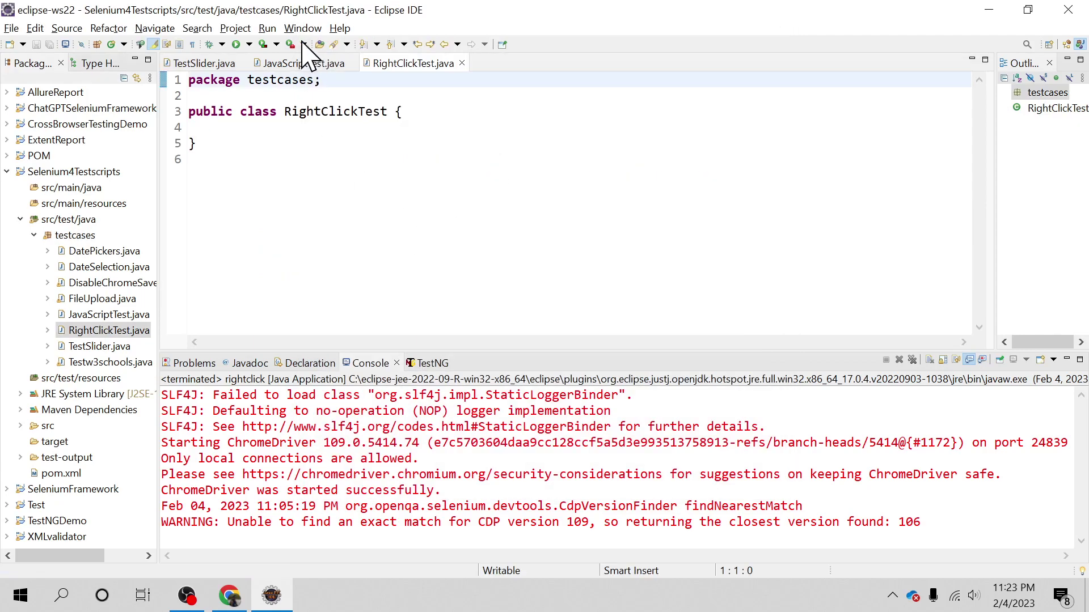
Copy the driver setup code on lines 13–21 of JavaScriptTest.java
left_click(297, 63)
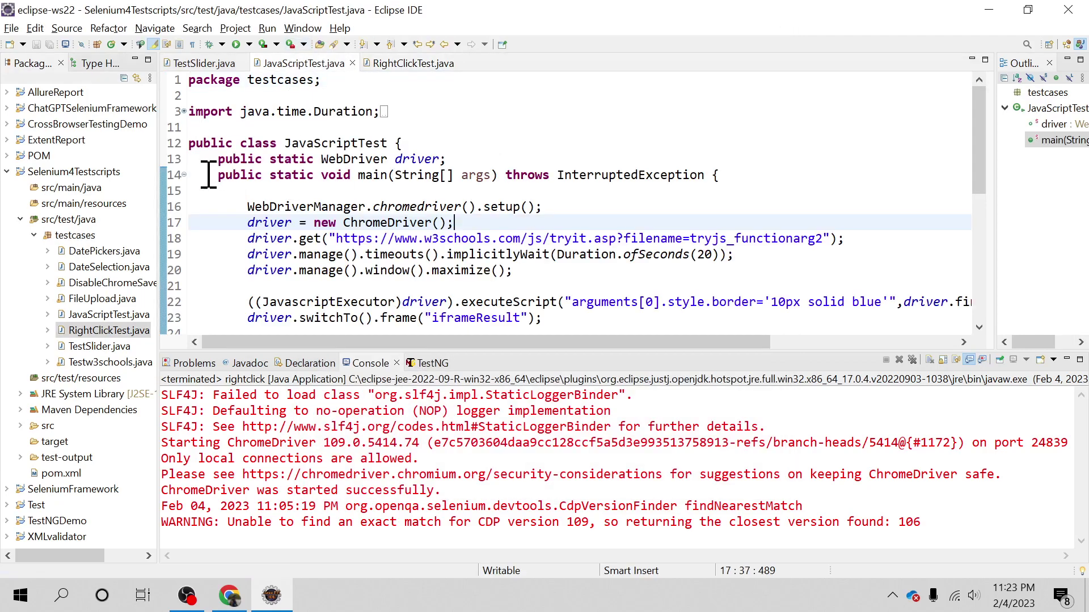
left_click(218, 159)
left_click_drag(218, 159, 603, 281)
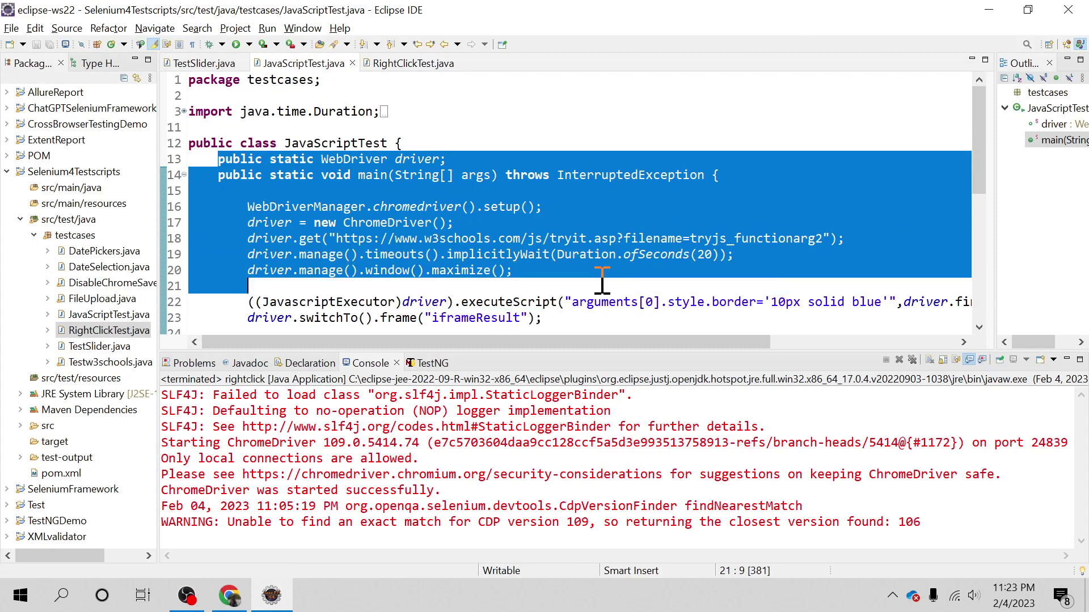
key("ctrl+c")
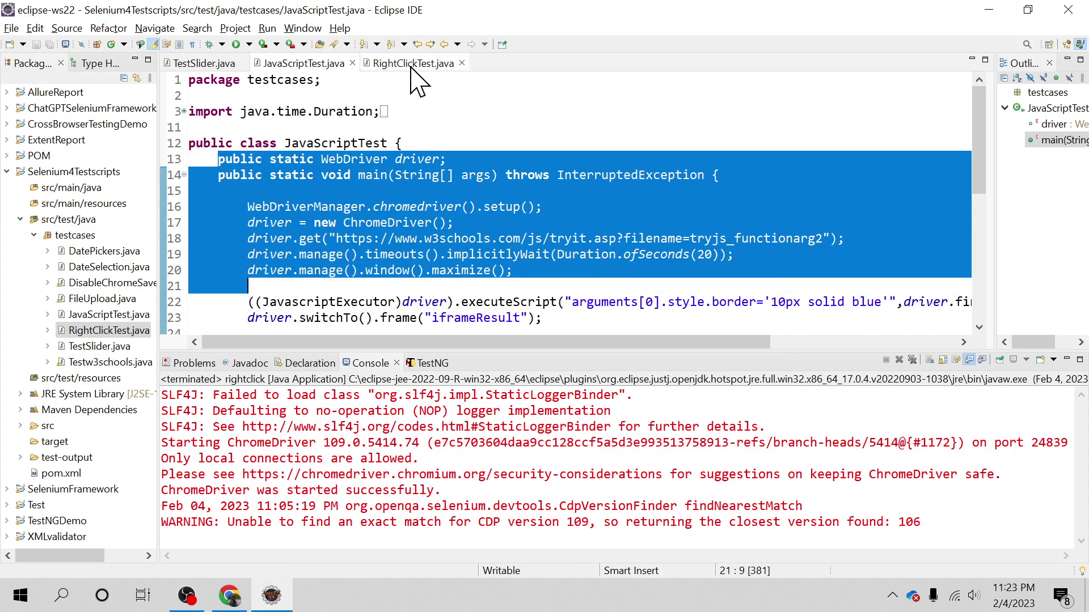
Paste the driver setup code into the RightClickTest class body
left_click(414, 63)
left_click(217, 128)
key("Return")
key("ctrl+v")
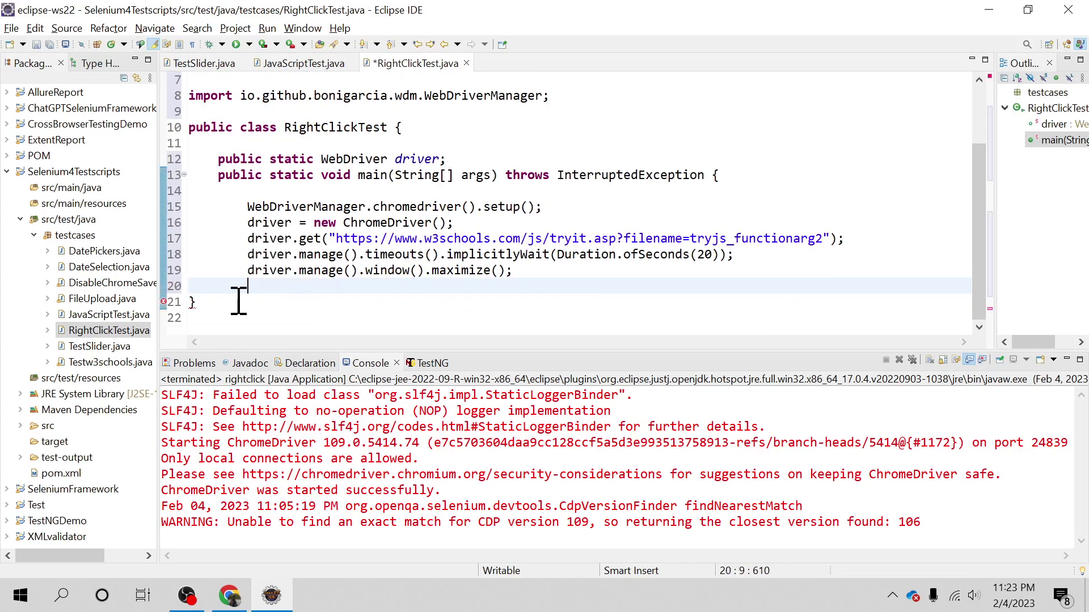
left_click(219, 302)
type("}")
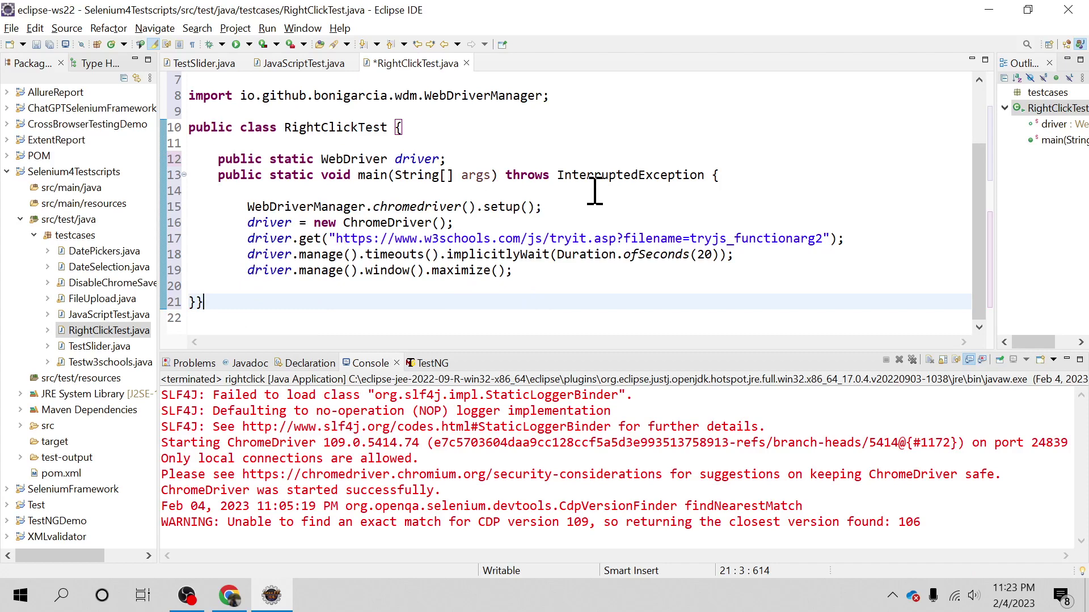
Replace the w3schools URL on line 17 with the demo page address from Chrome
key("alt+Tab")
left_click(412, 45)
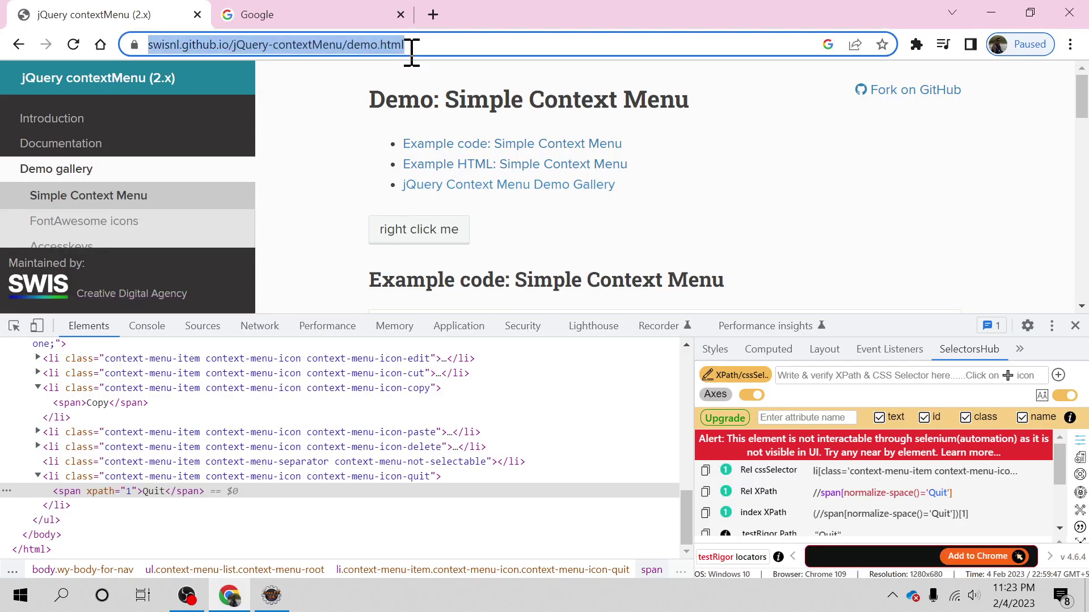
key("alt+Tab")
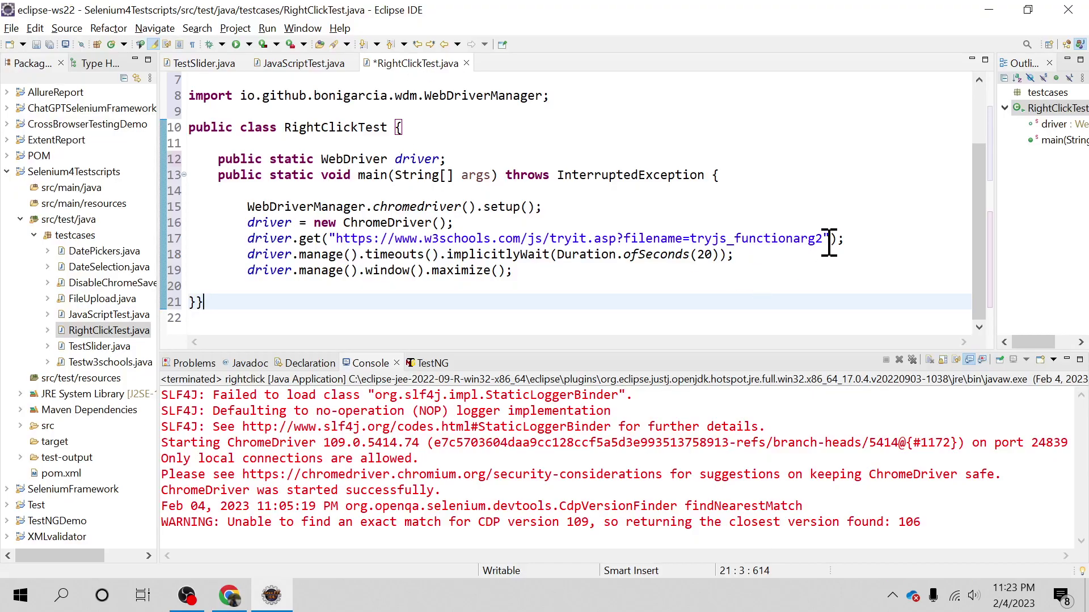
left_click_drag(825, 239, 339, 239)
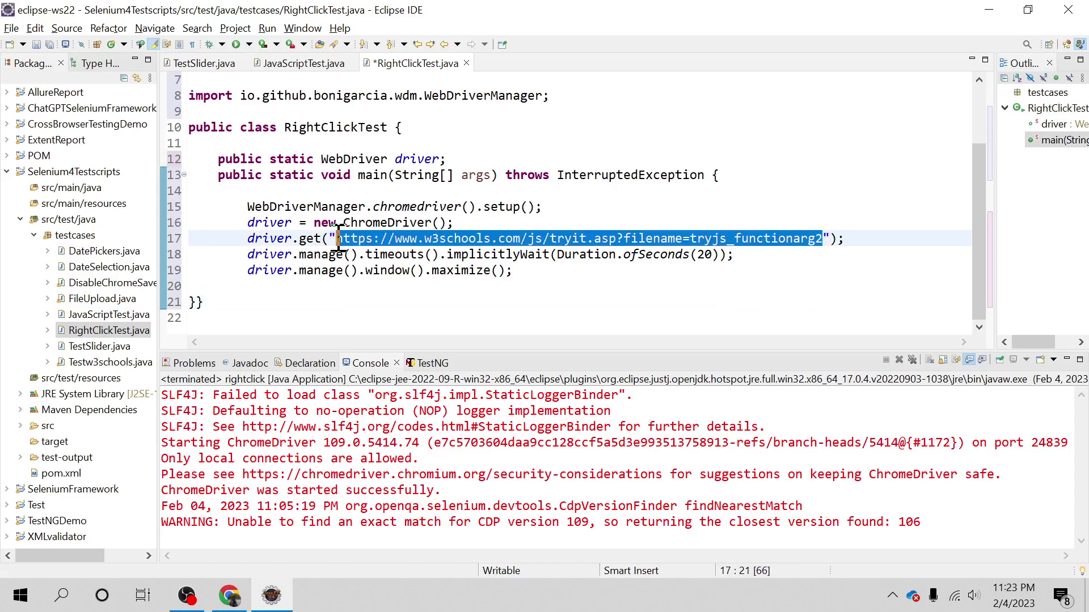
key("ctrl+v")
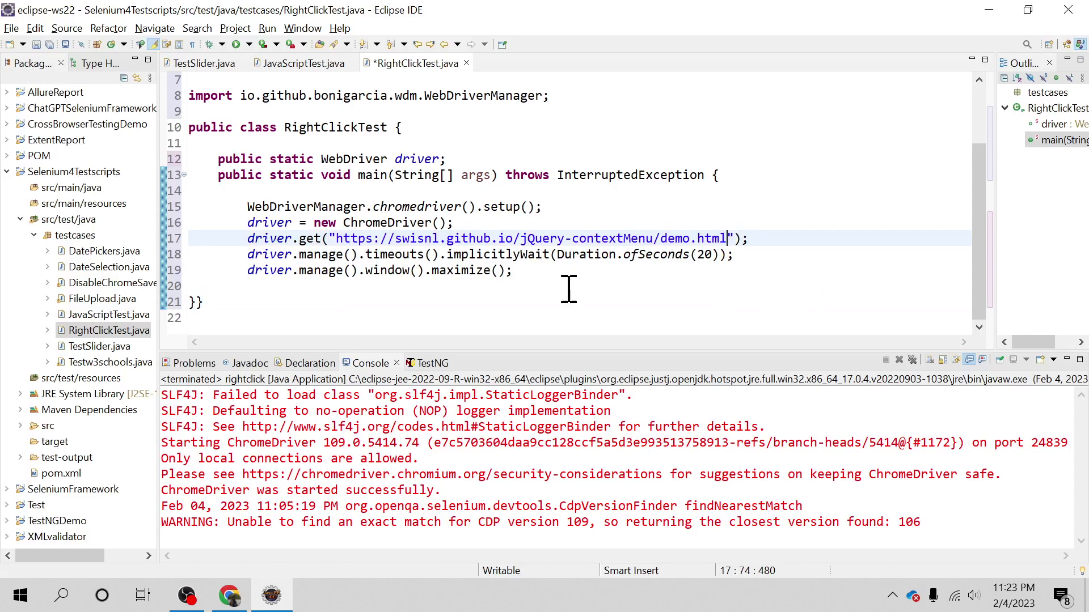
Add a blank line after line 19 and save RightClickTest.java
left_click(515, 271)
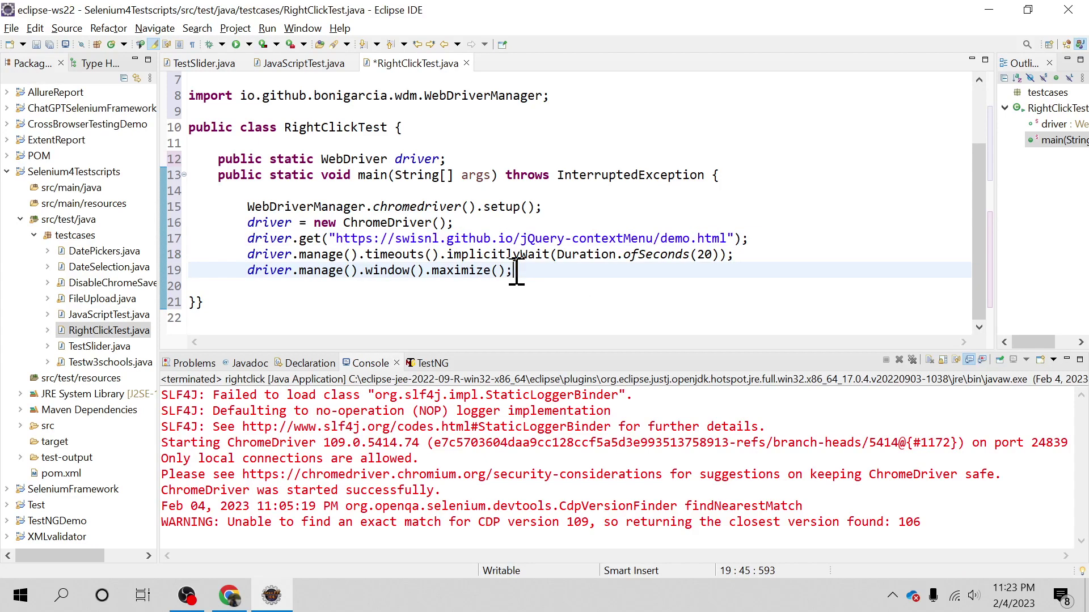
key("Return")
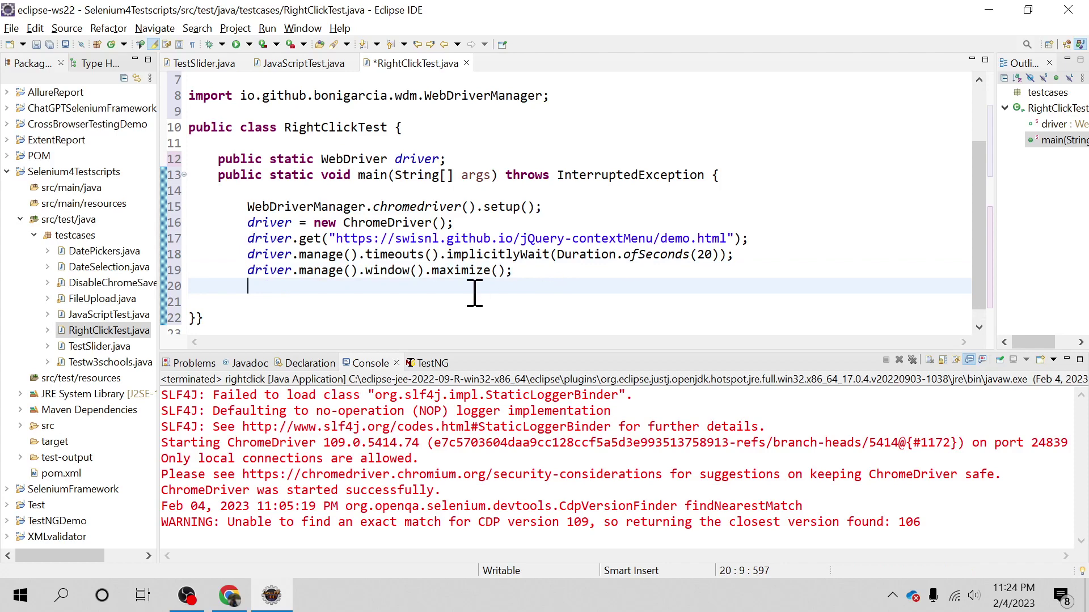
key("ctrl+s")
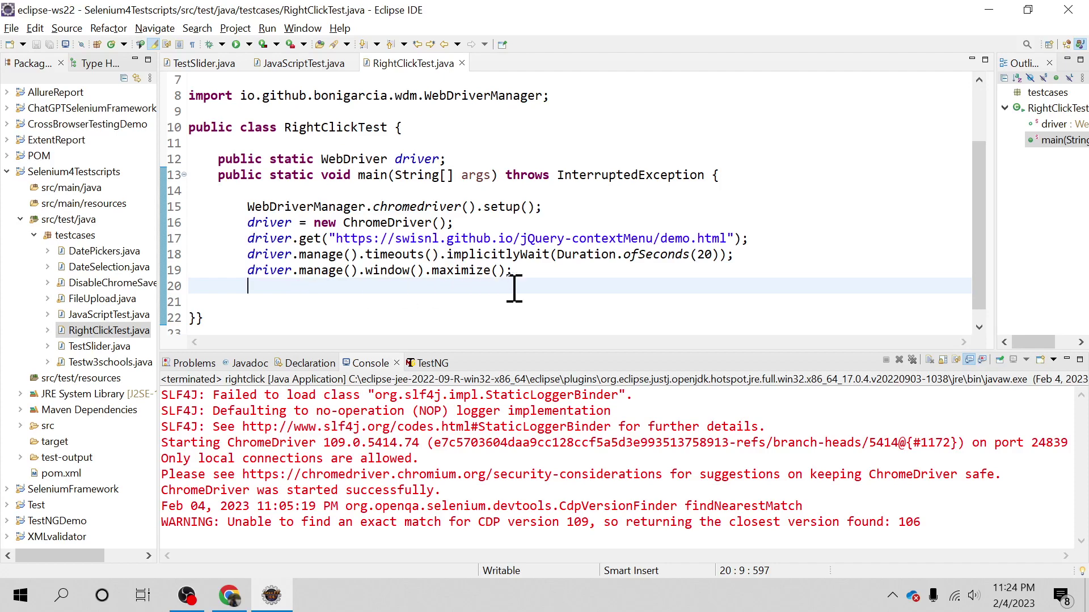
type("Webelem")
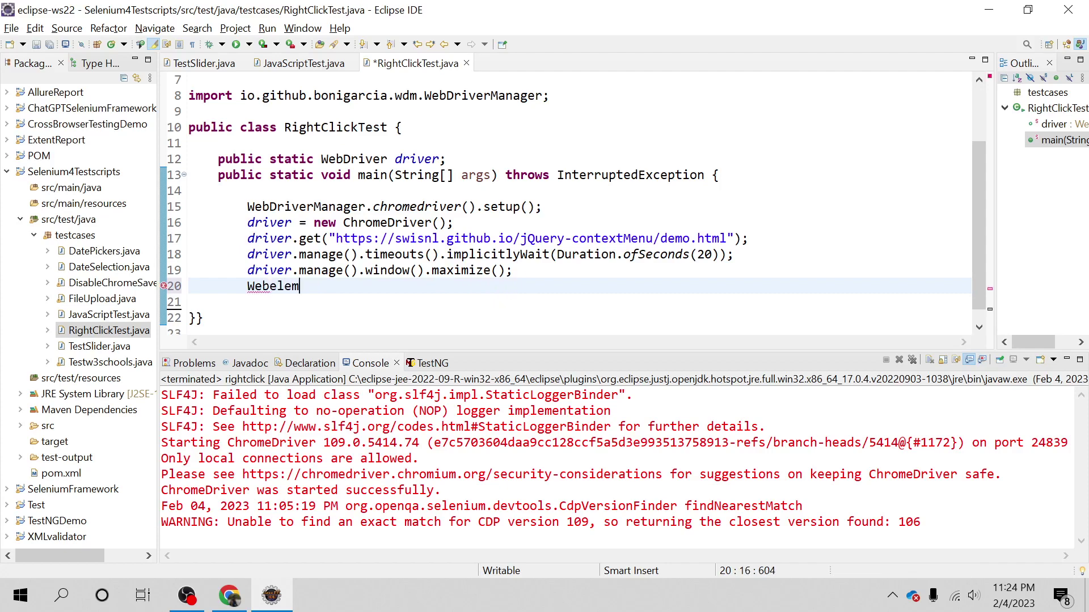
Write WebElement ele = driver.findElement(By.xpath()); on line 22, removing the null placeholder
key("ctrl+space")
key("Return")
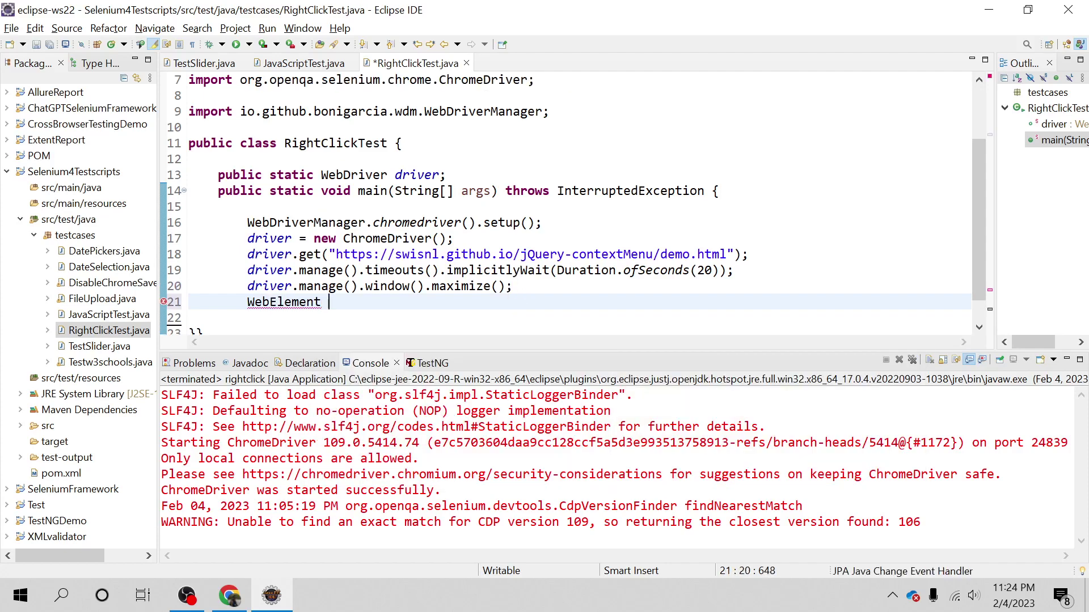
type("ele = ")
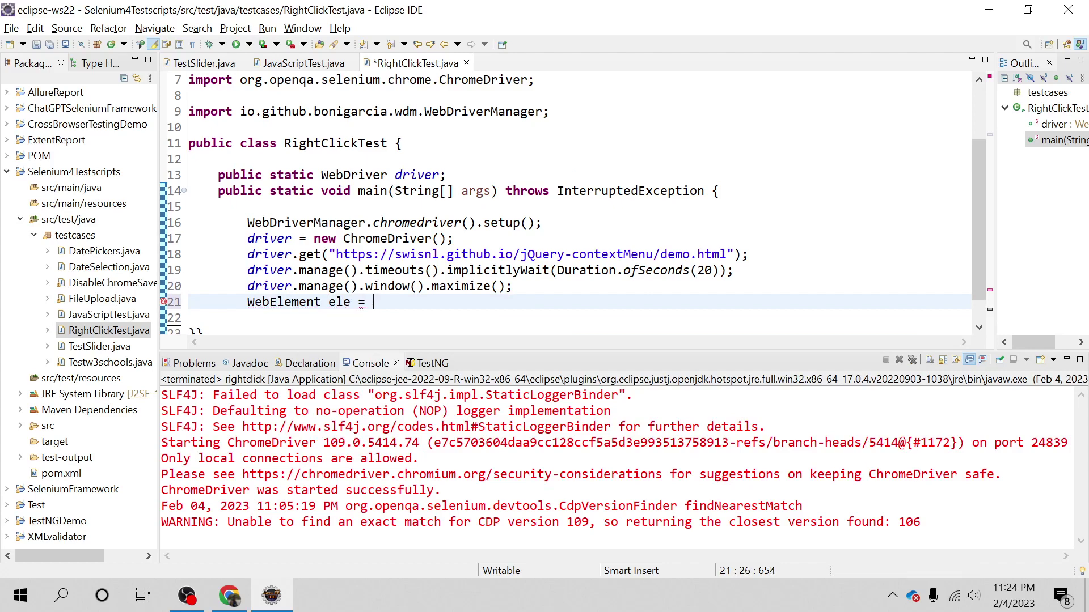
type("driver.")
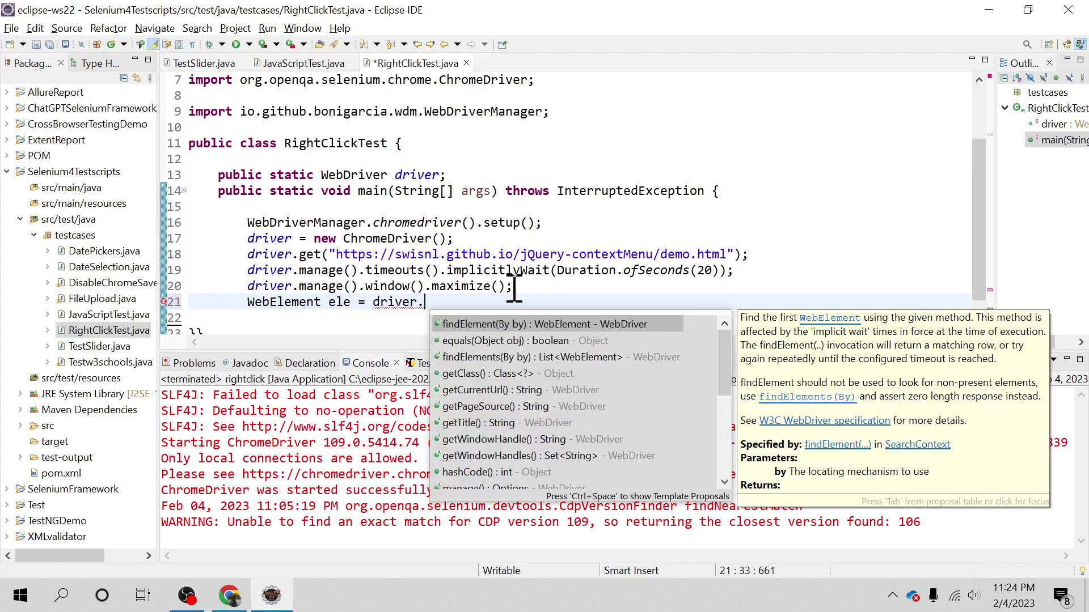
key("Return")
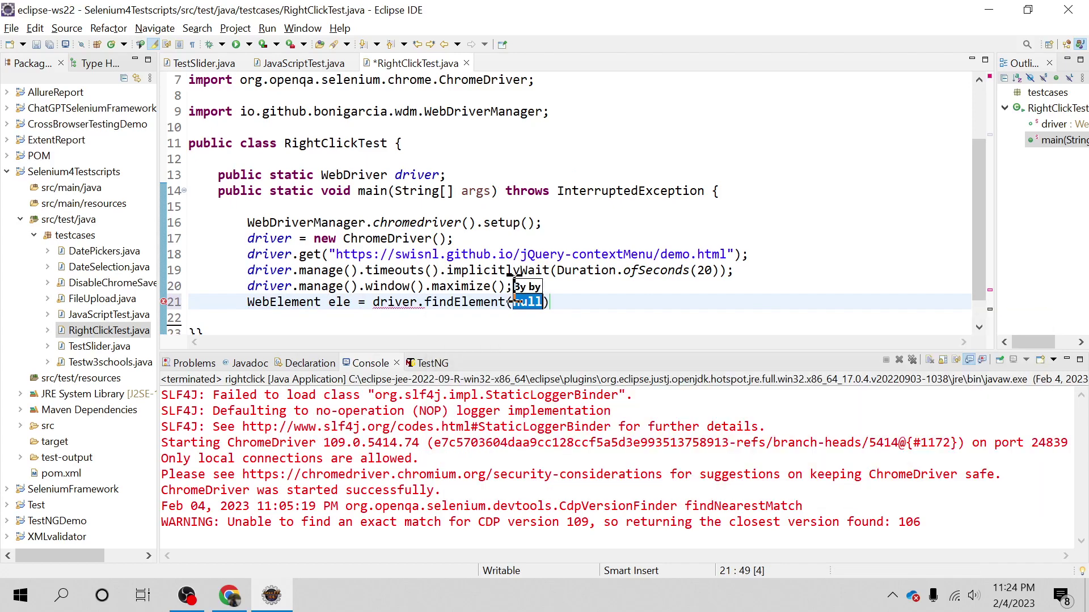
type("By")
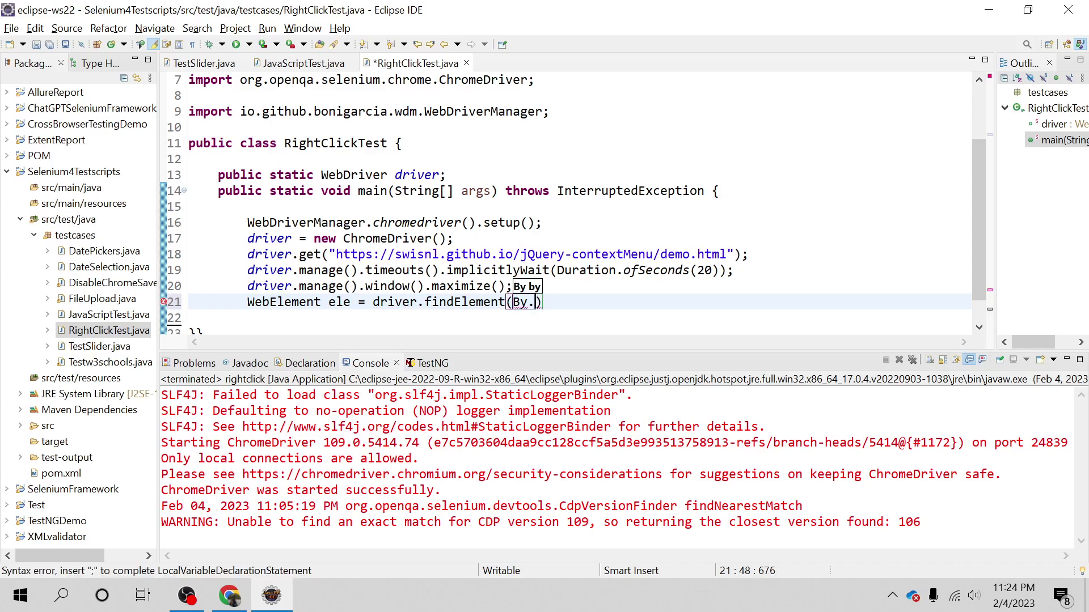
type(".xp")
key("Return")
key("End")
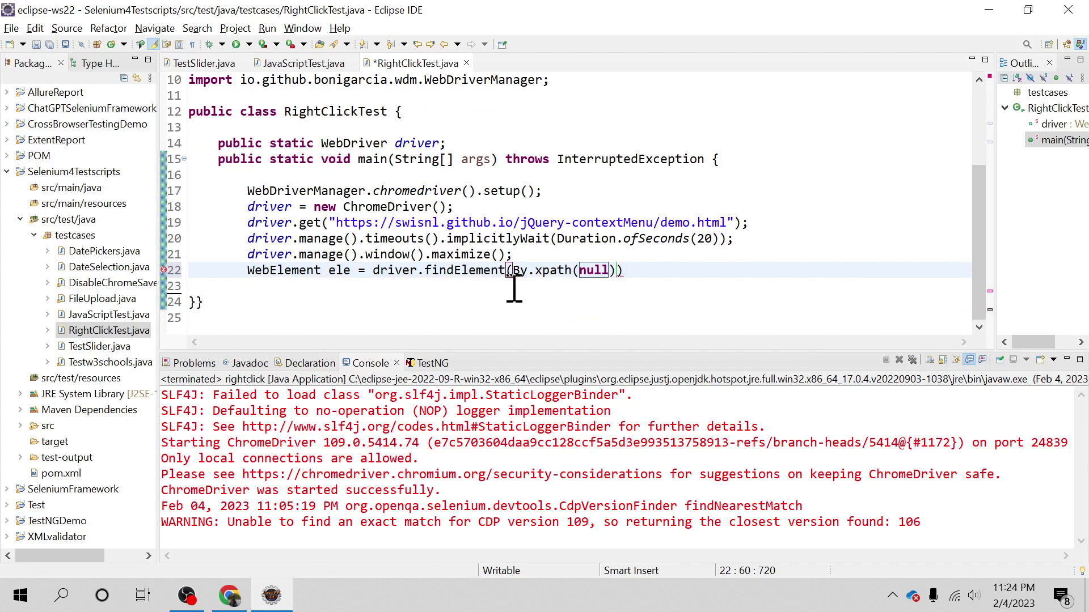
type(";")
key("Left")
key("Left")
key("shift+Left")
key("shift+Left")
key("shift+Left")
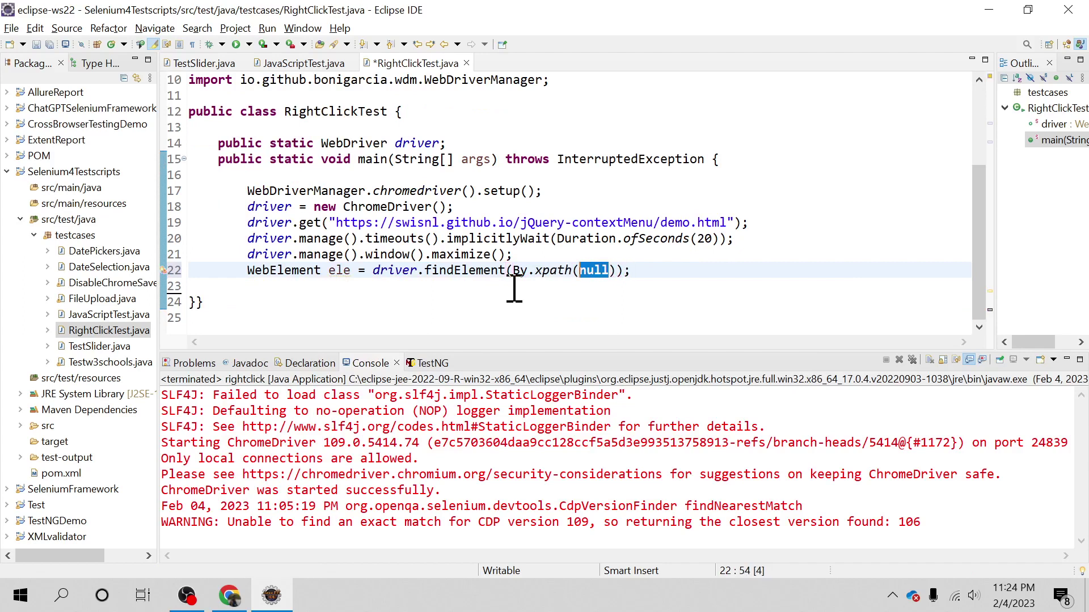
key("BackSpace")
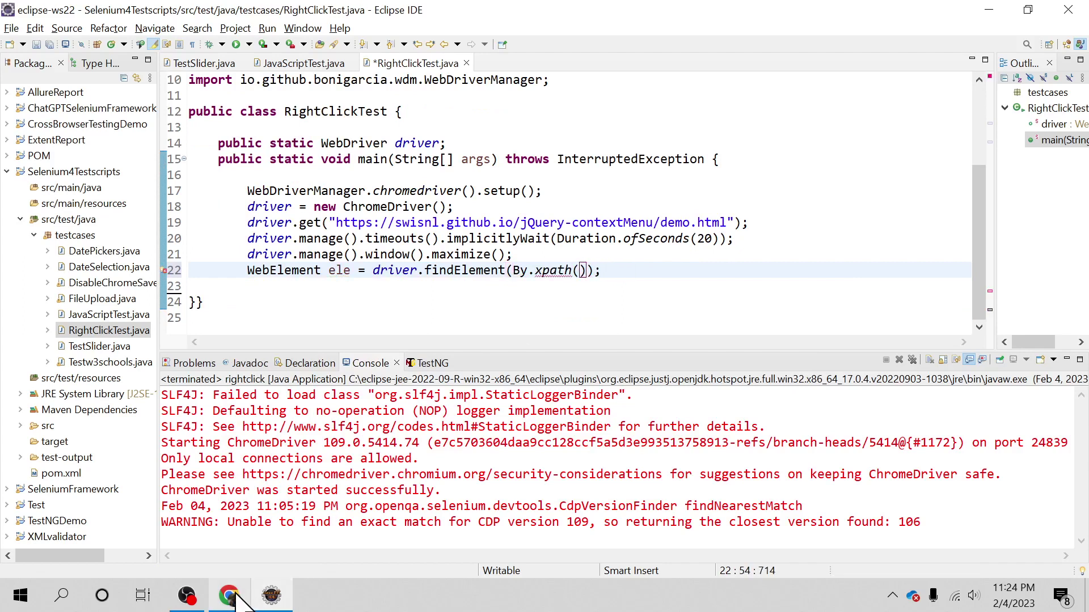
Inspect the 'right click me' button in DevTools and copy its Rel XPath from SelectorsHub
left_click(230, 596)
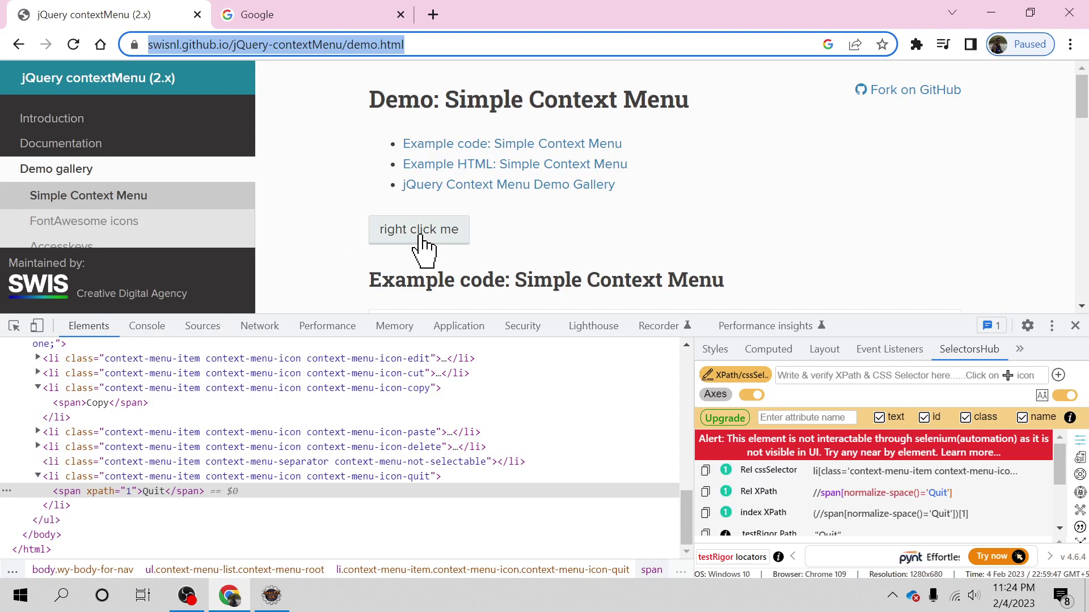
left_click(13, 326)
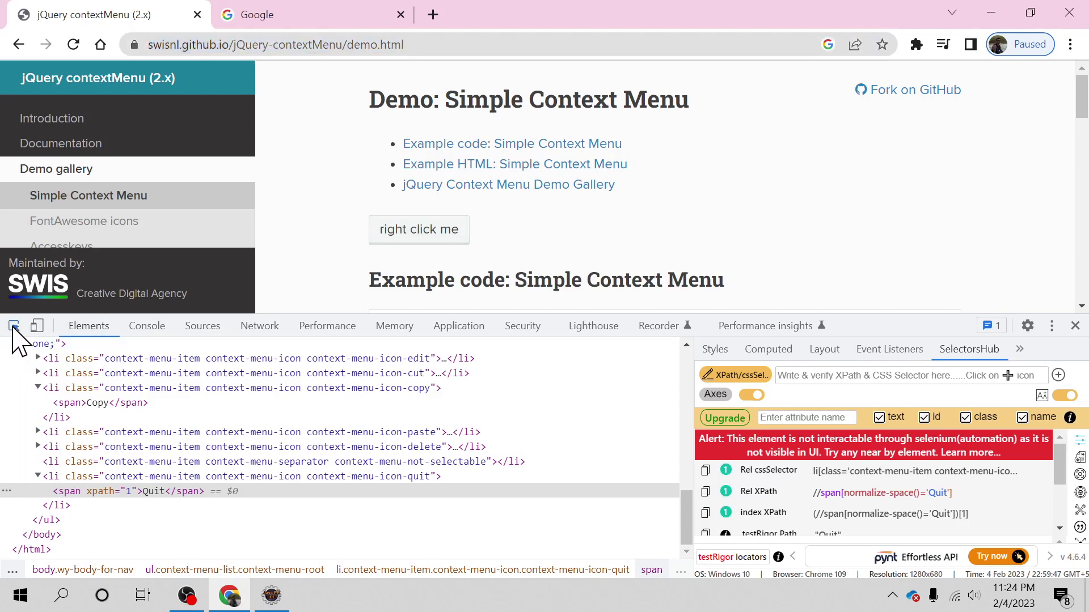
left_click(419, 229)
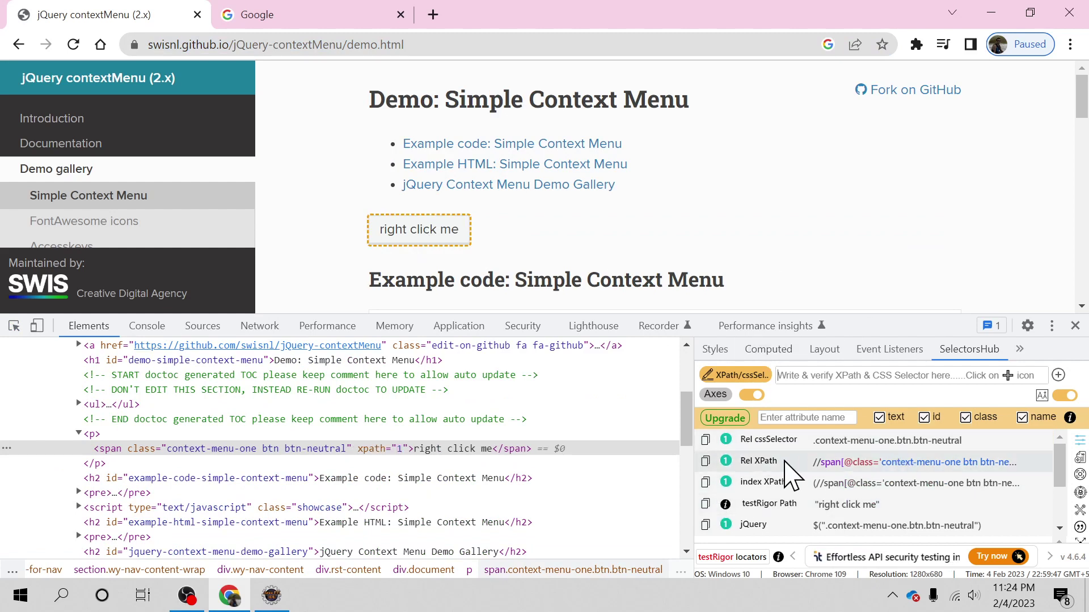
left_click(705, 463)
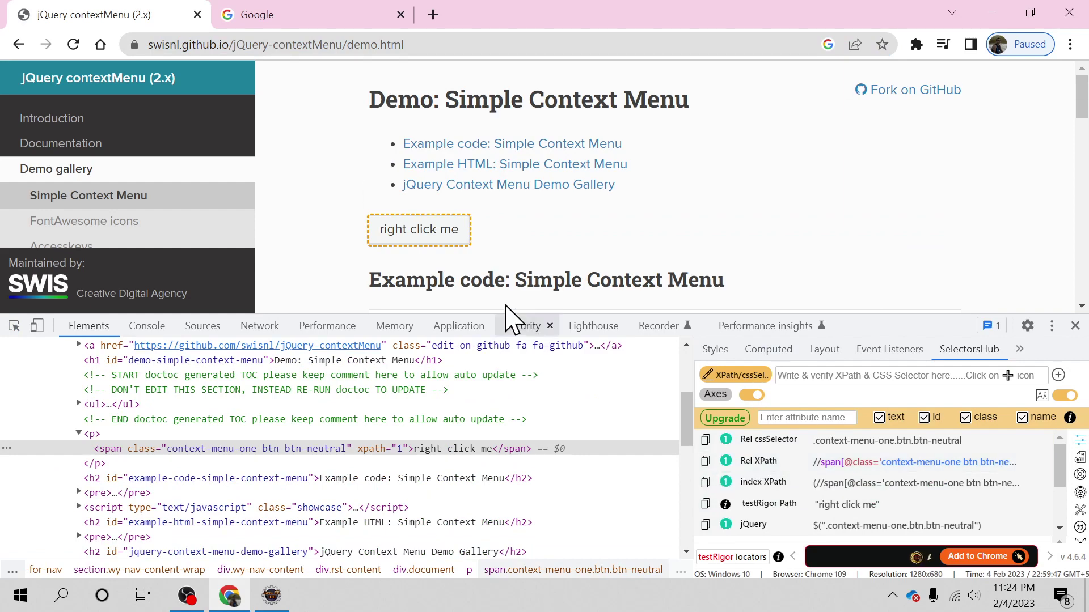
Paste the copied XPath into By.xpath() and fix the doubled semicolon
left_click(270, 596)
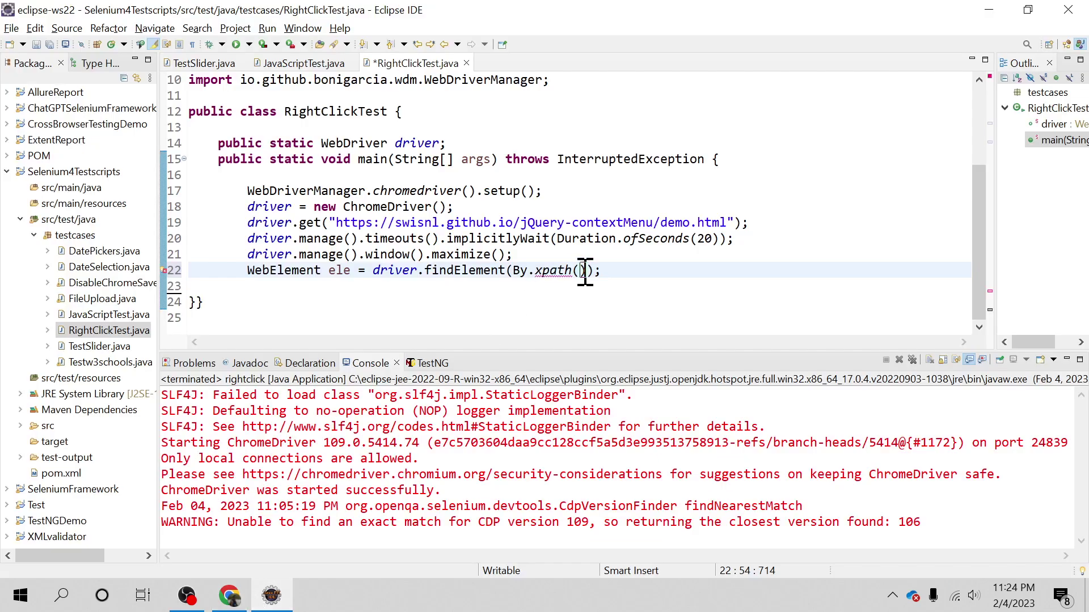
type("\"")
key("ctrl+v")
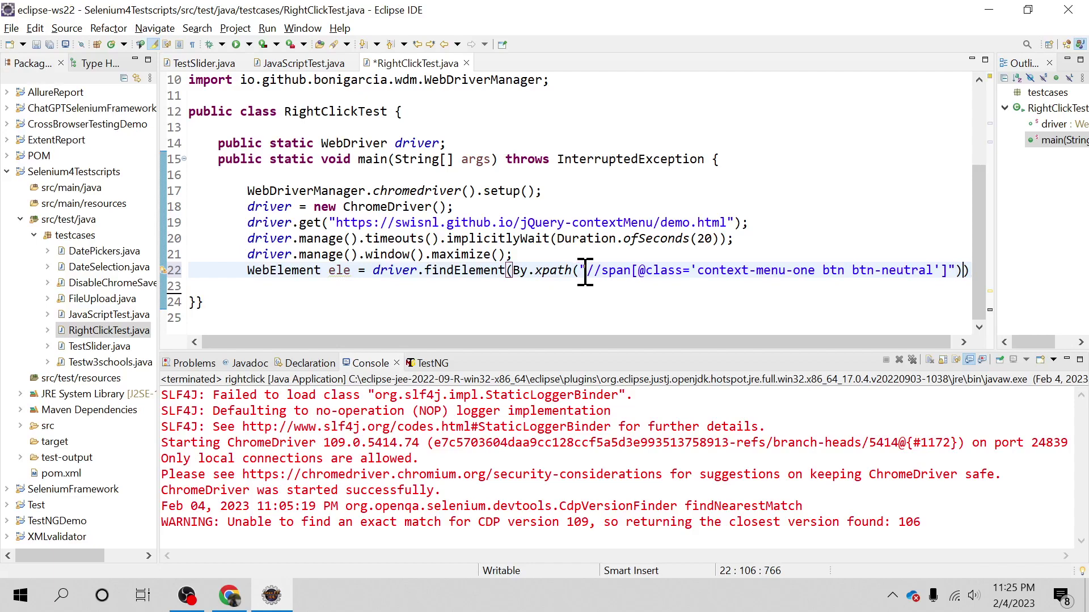
type(";;")
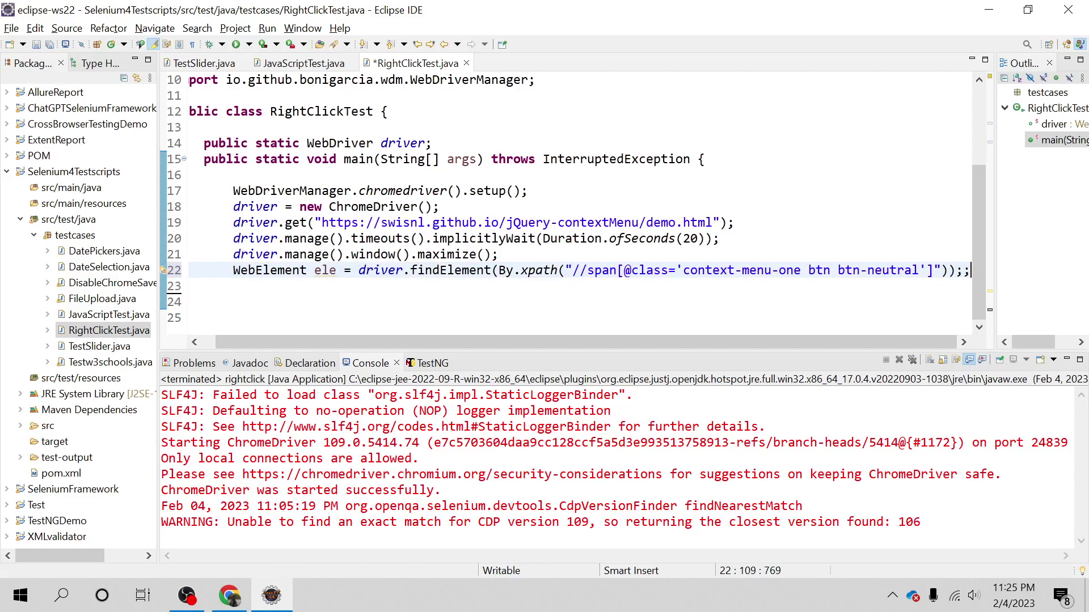
key("BackSpace")
key("Return")
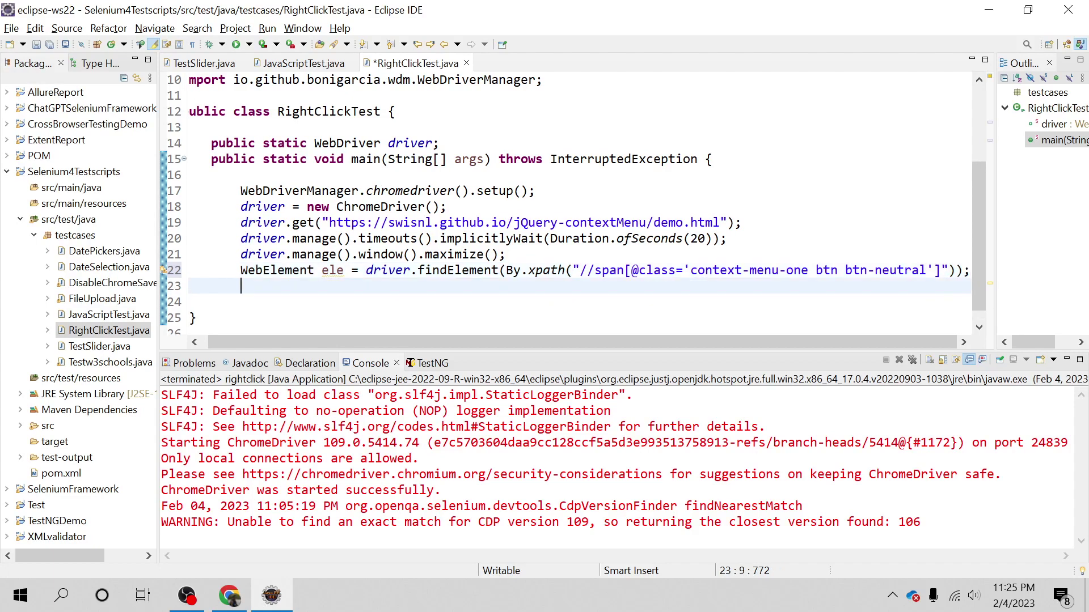
type("Acti")
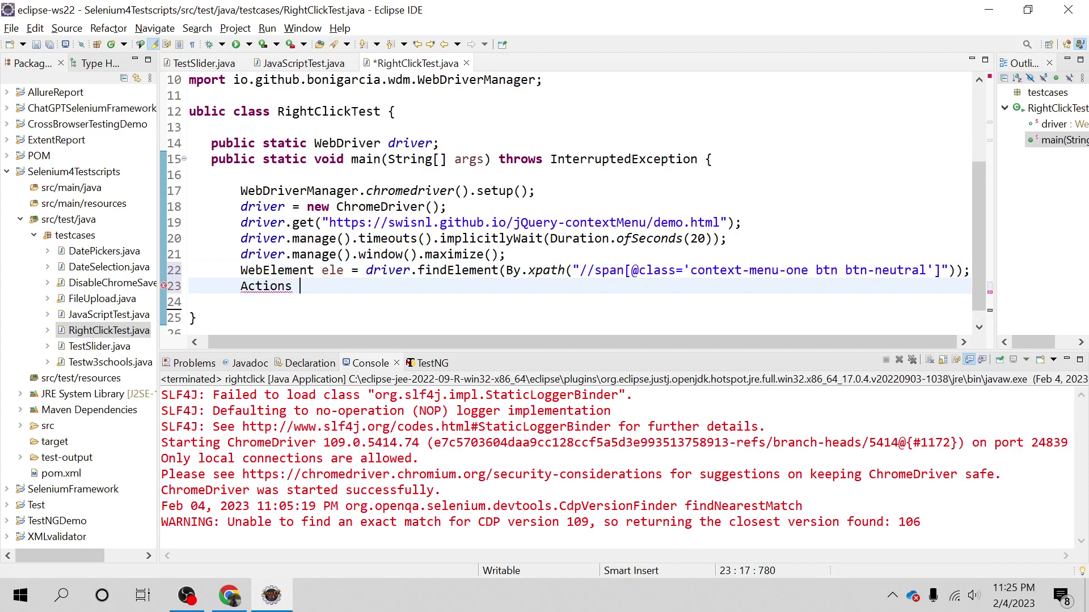
type("ons")
Add the line Actions action = new Actions(driver); below the lookup
key("BackSpace")
key("BackSpace")
key("ctrl+space")
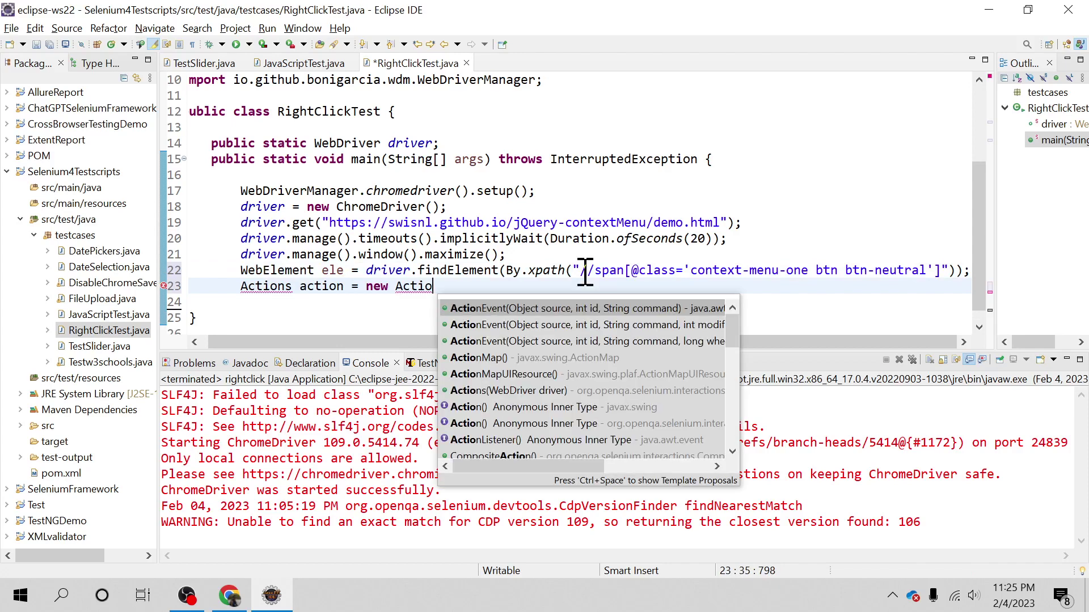
key("Down")
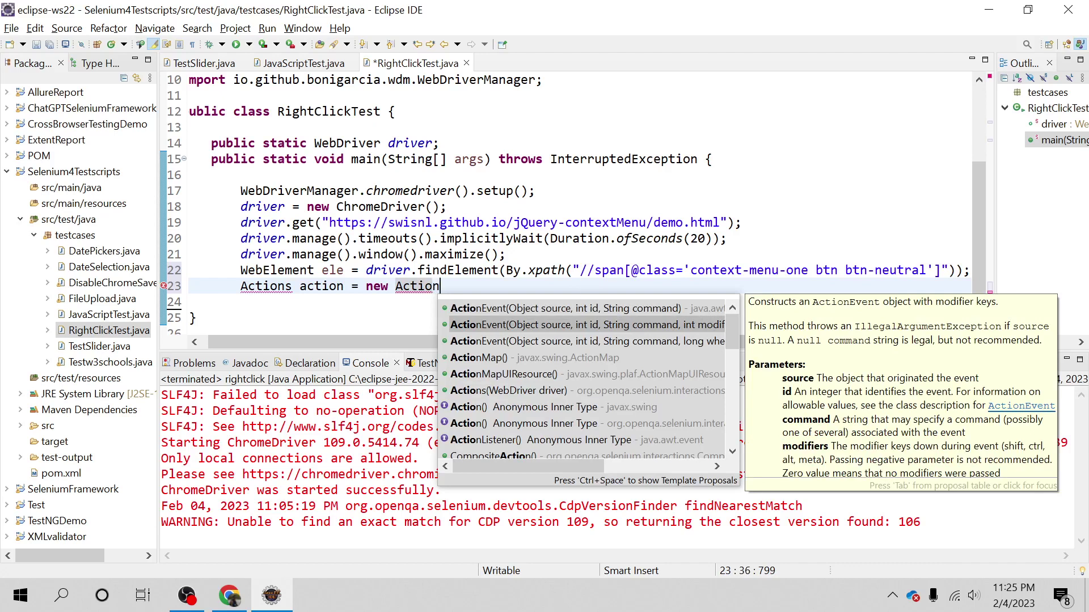
type("ns")
key("Return")
key("Return")
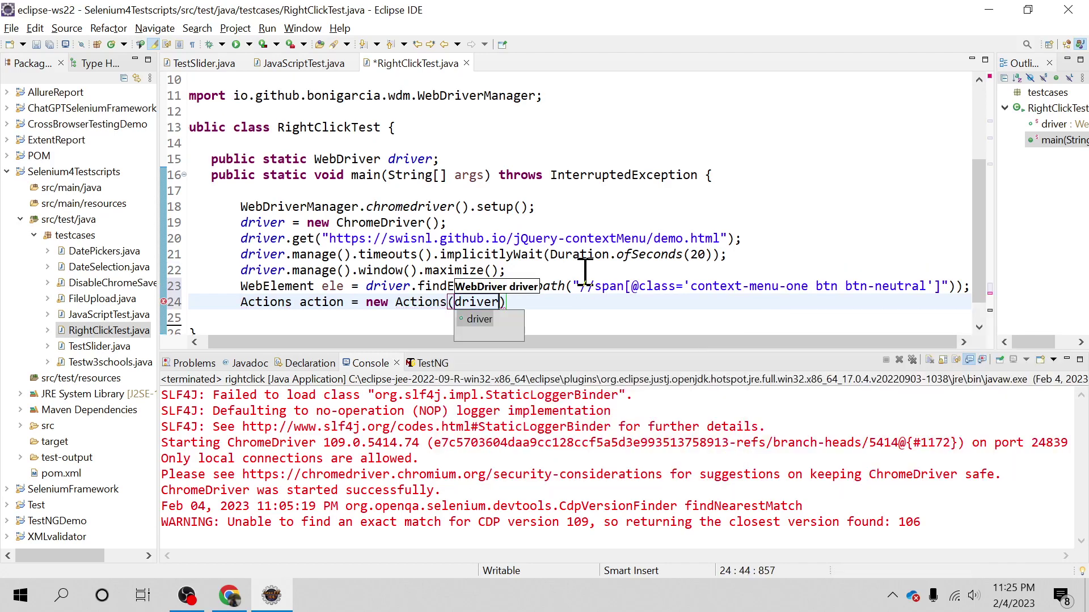
key("End")
type(";")
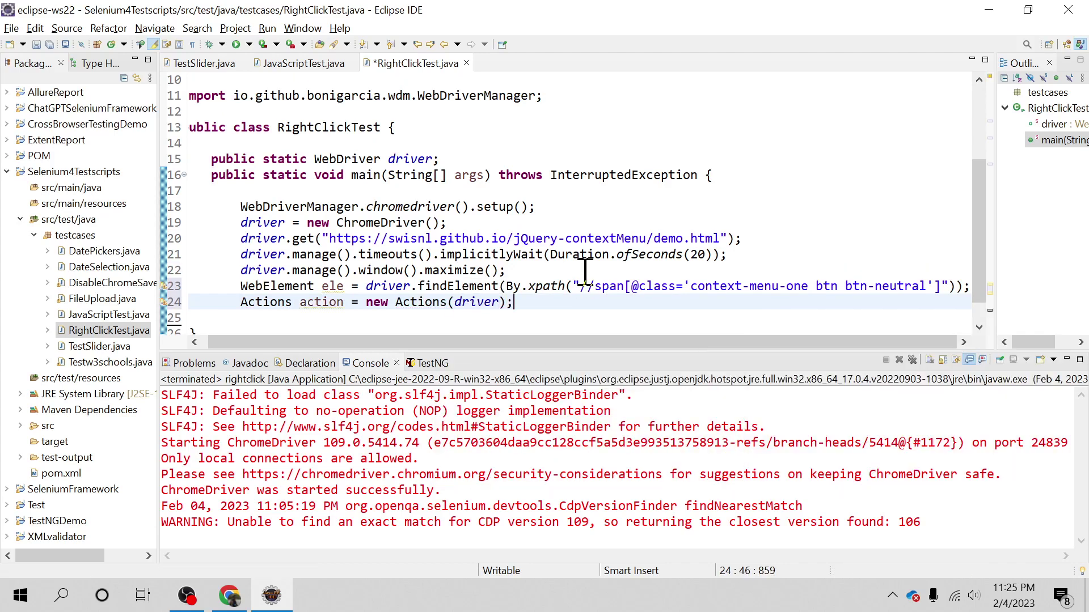
key("Return")
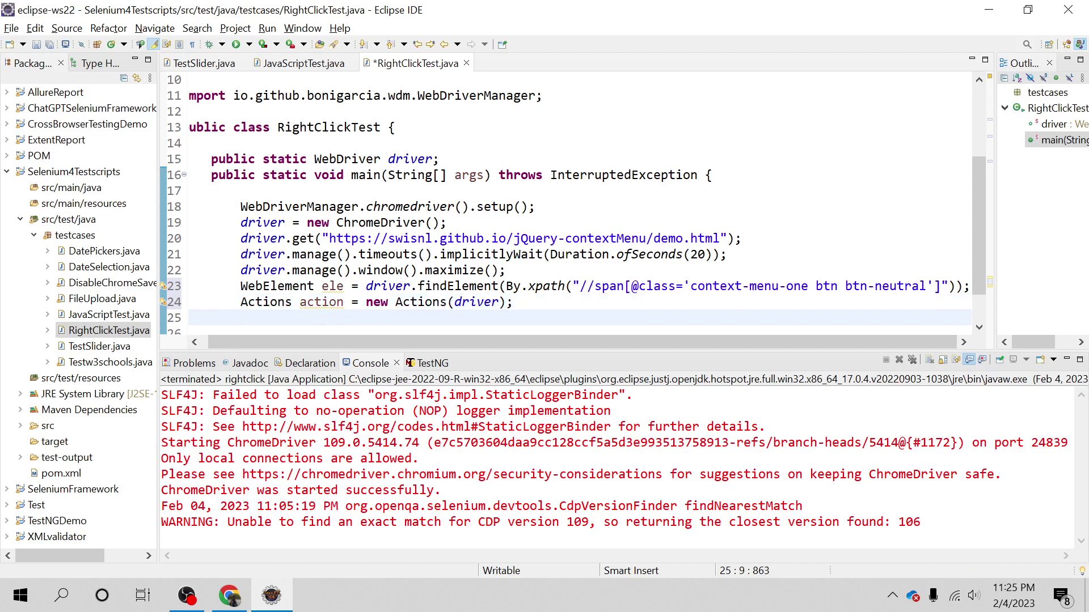
type("acx")
type("tion.")
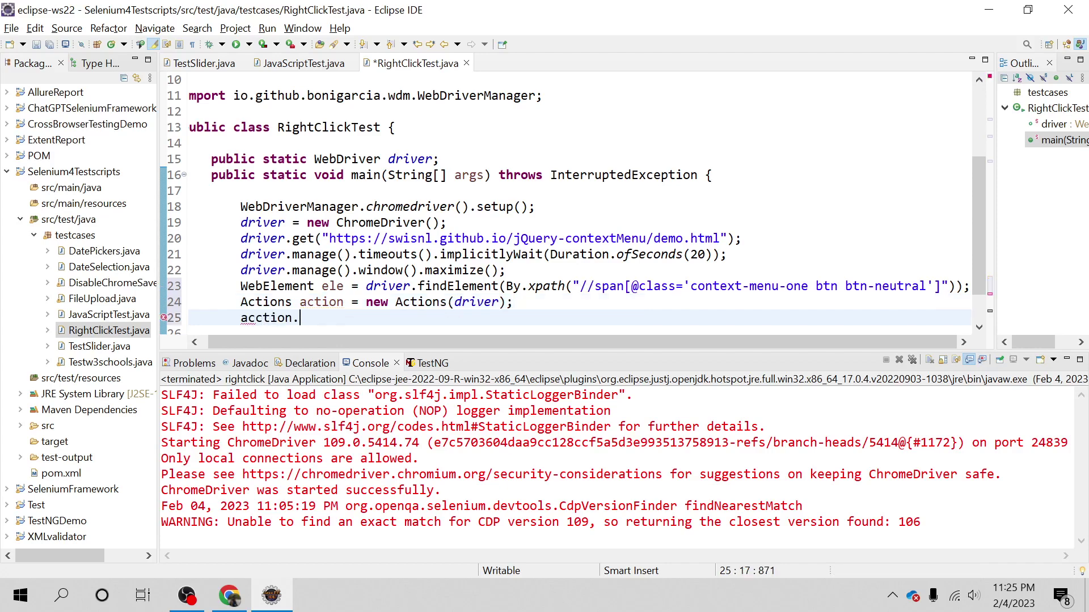
Write action.contextClick(ele) on line 25, copying ele from line 23
key("BackSpace")
key("BackSpace")
key("BackSpace")
type("ion.")
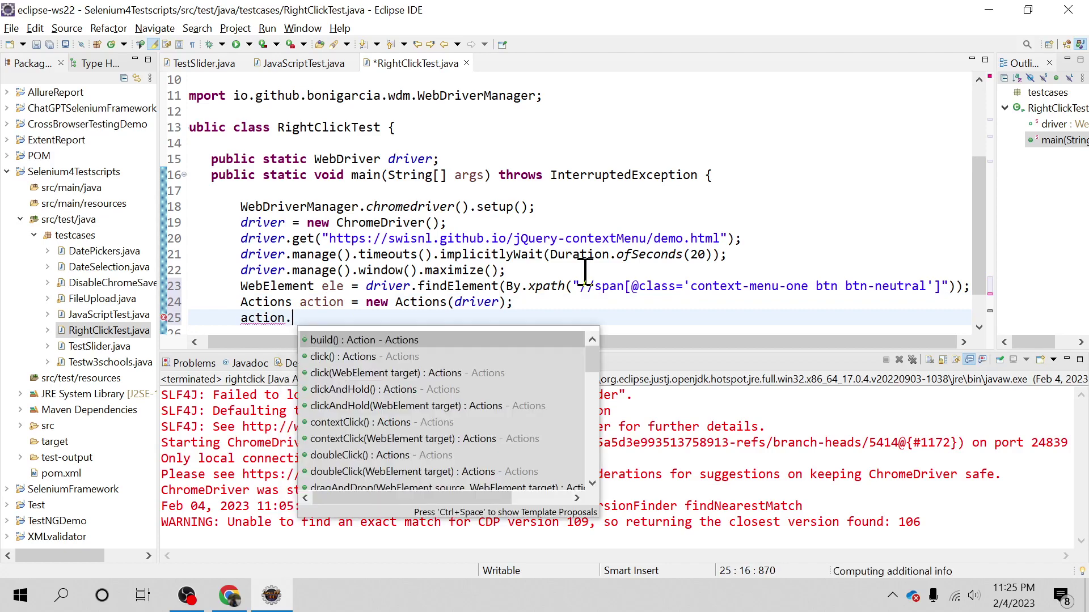
type("con")
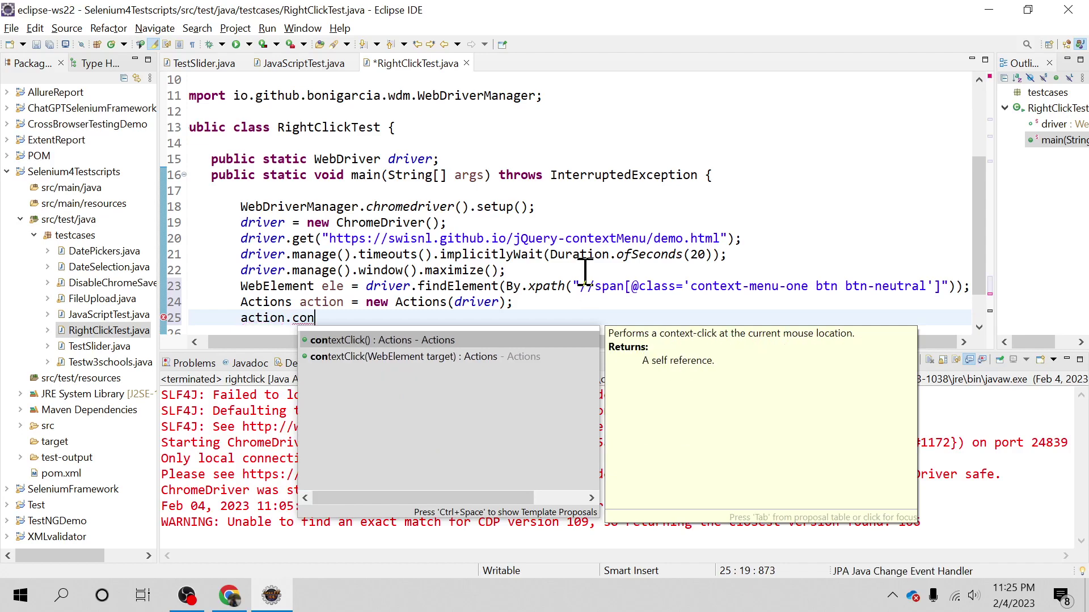
key("Return")
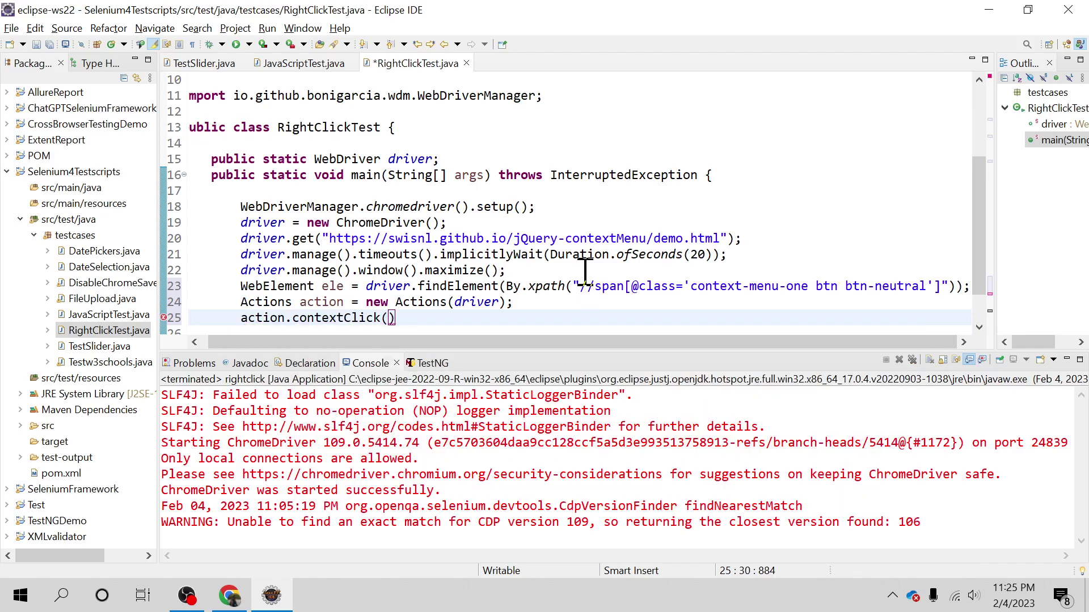
key("Left")
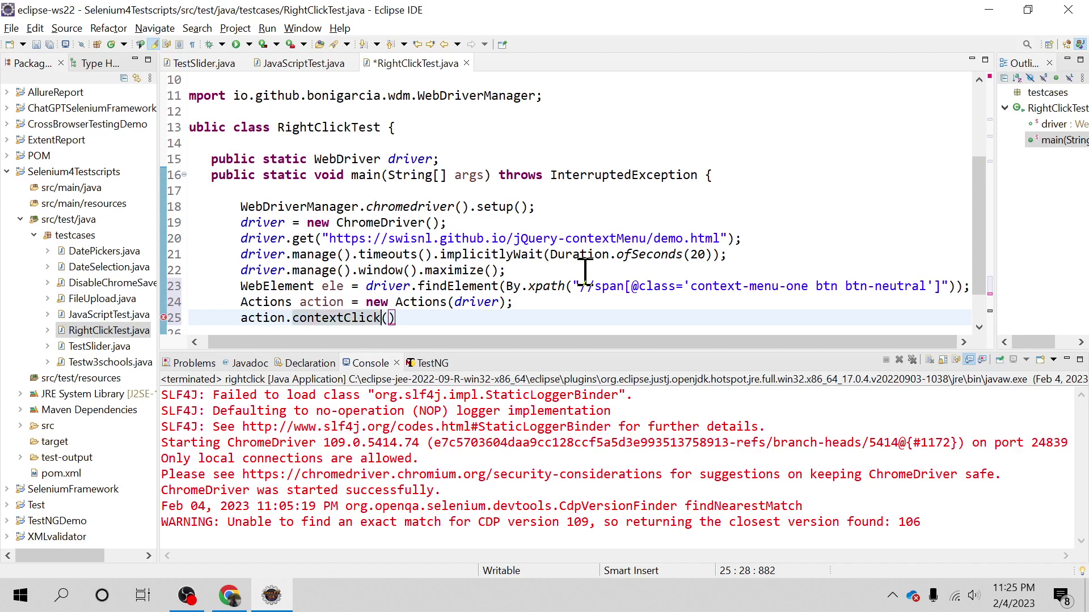
double_click(332, 285)
key("ctrl+c")
left_click(390, 318)
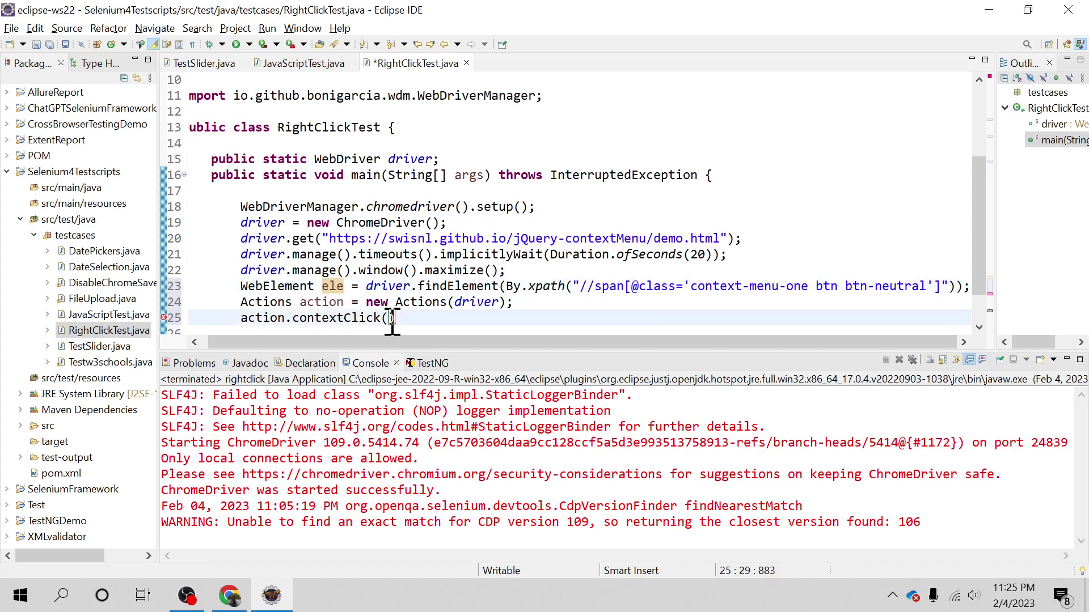
key("ctrl+v")
left_click(413, 317)
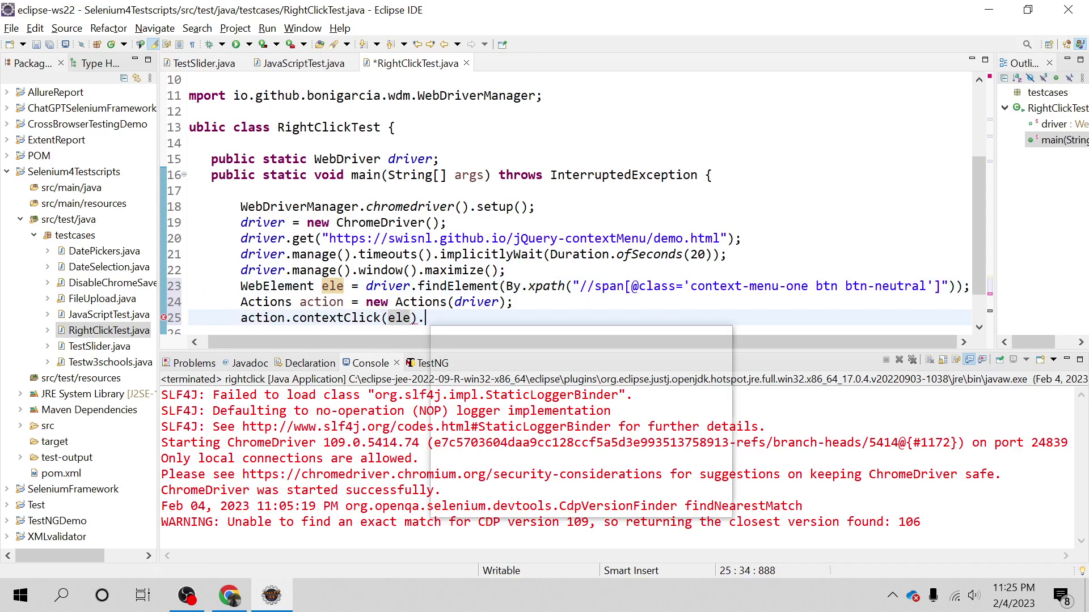
type(".per")
Append .perform(); to the contextClick line and add a blank line below
key("Return")
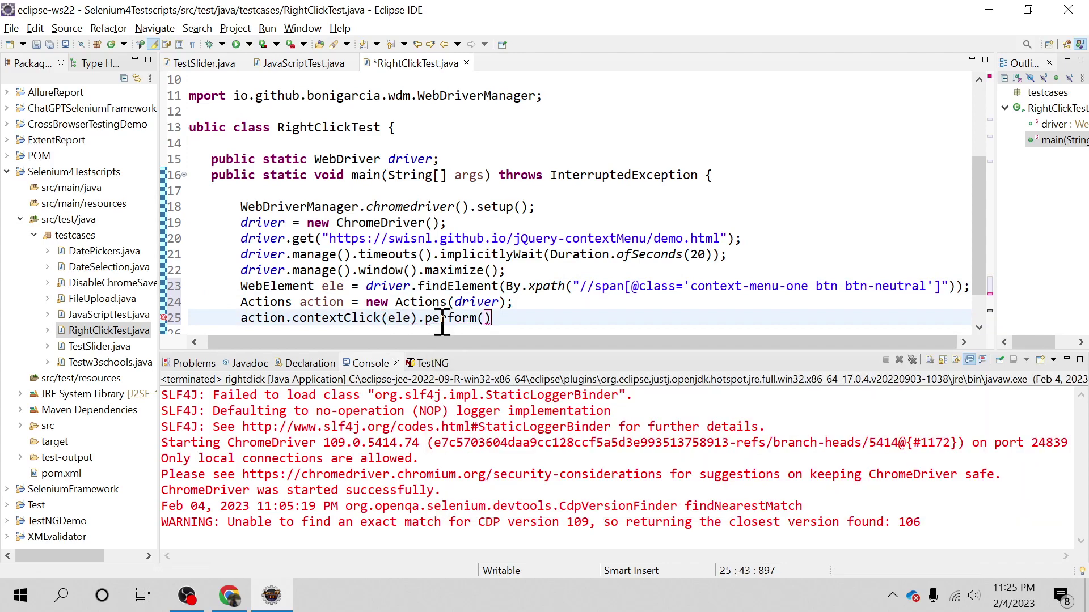
type(";")
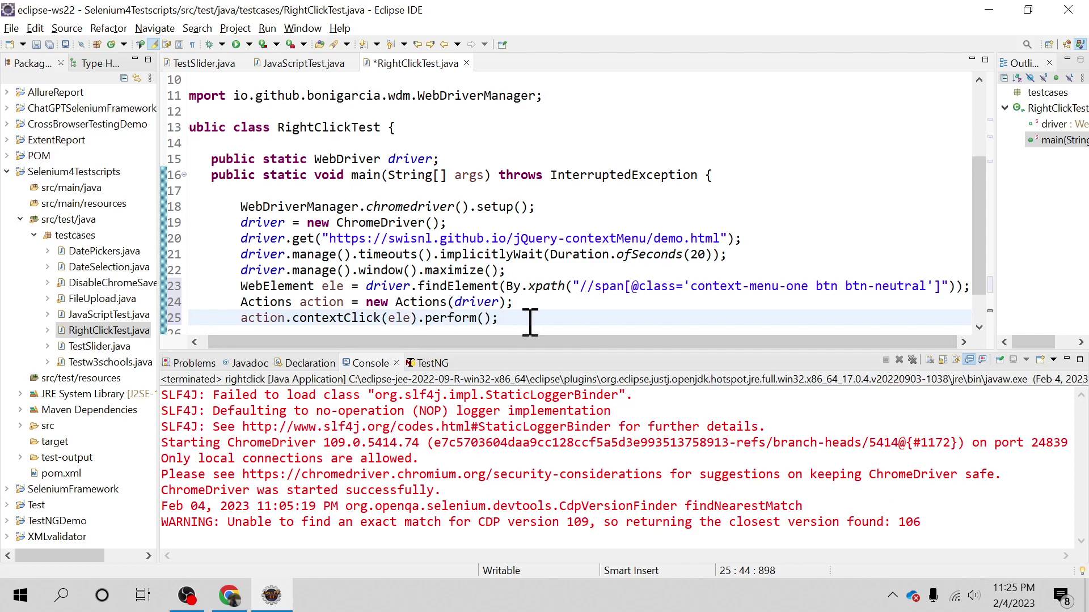
key("Return")
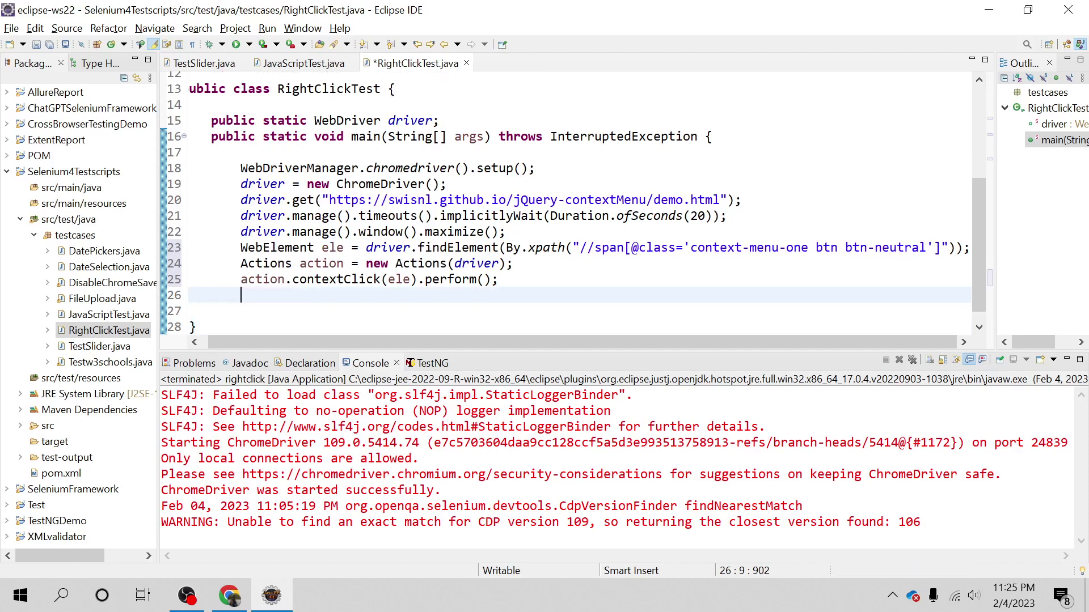
key("Down")
key("Up")
key("Up")
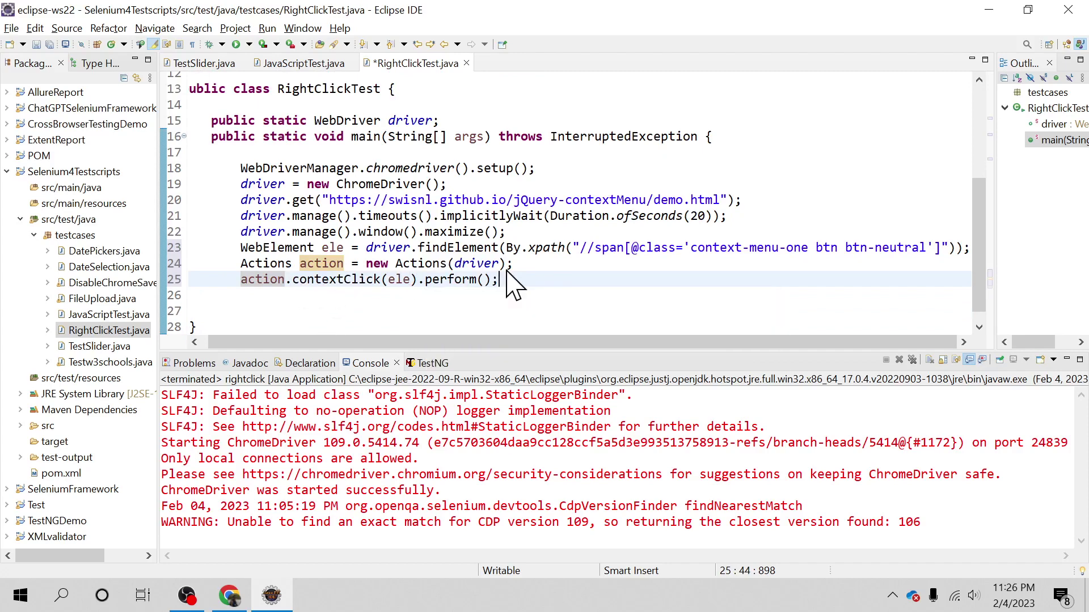
left_click(266, 311)
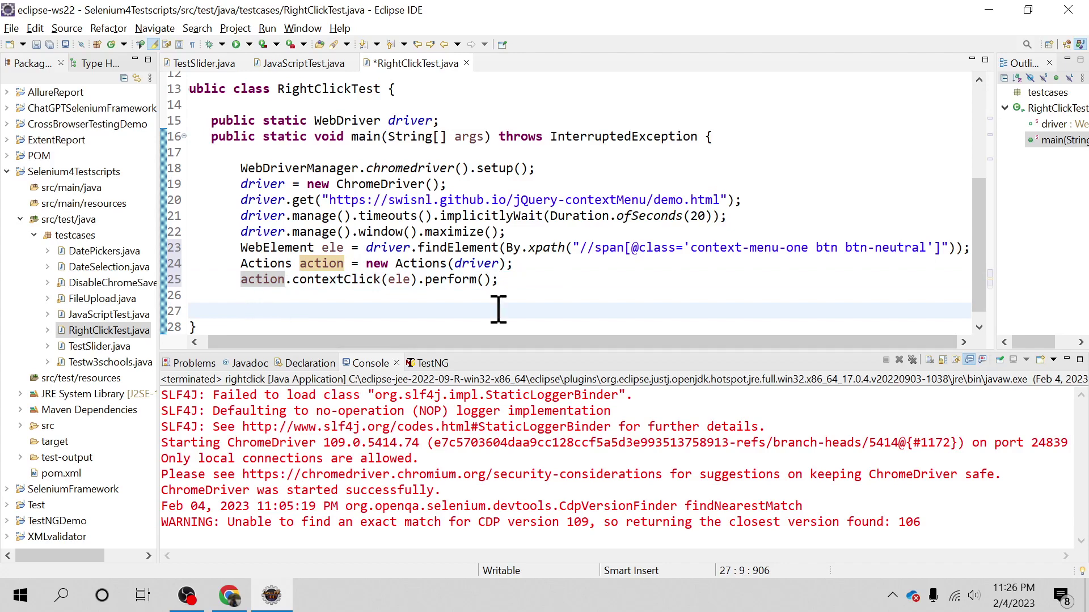
Run RightClickTest as a Java application, pick Quit from the context menu, and accept the alert
right_click(447, 171)
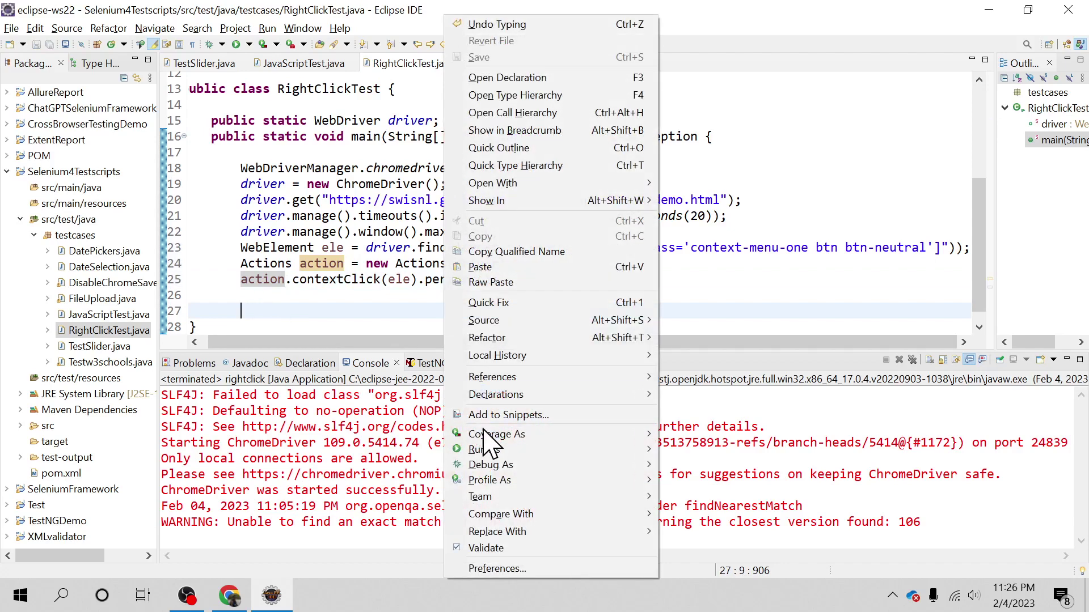
mouse_move(484, 450)
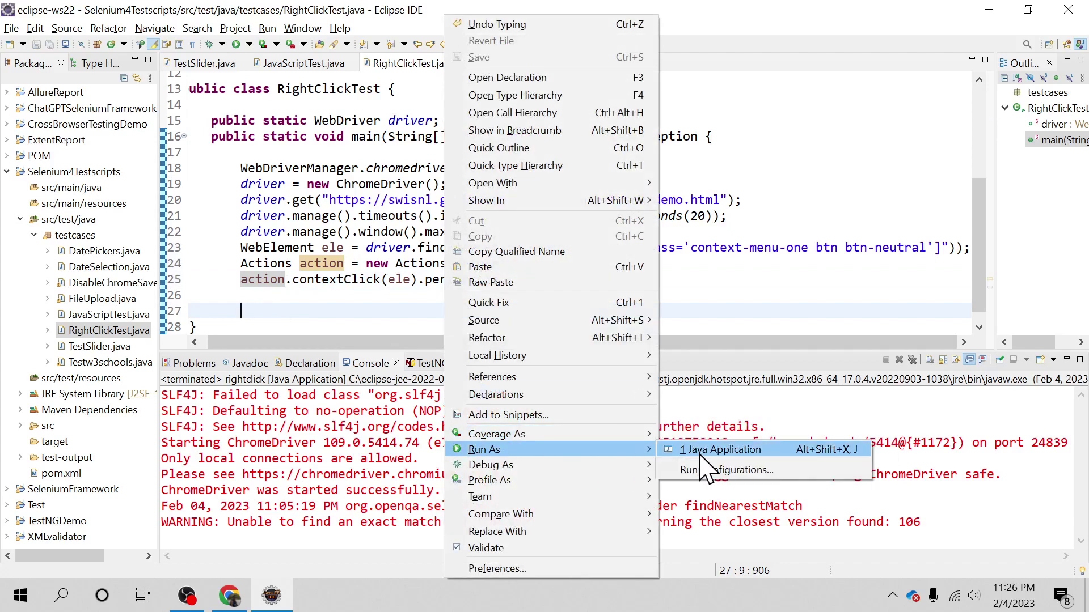
left_click(719, 450)
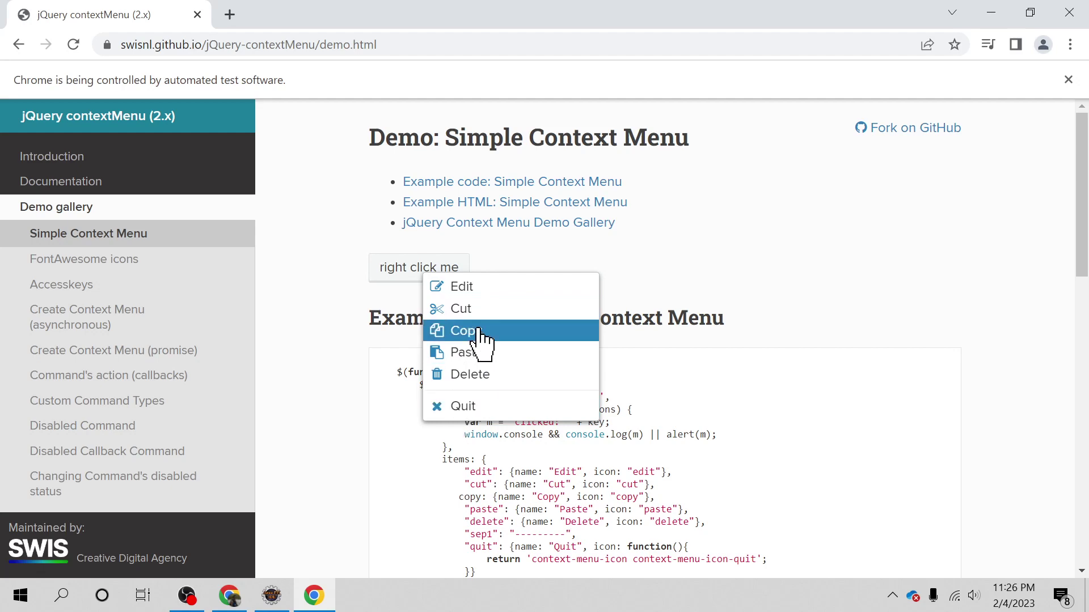
left_click(473, 408)
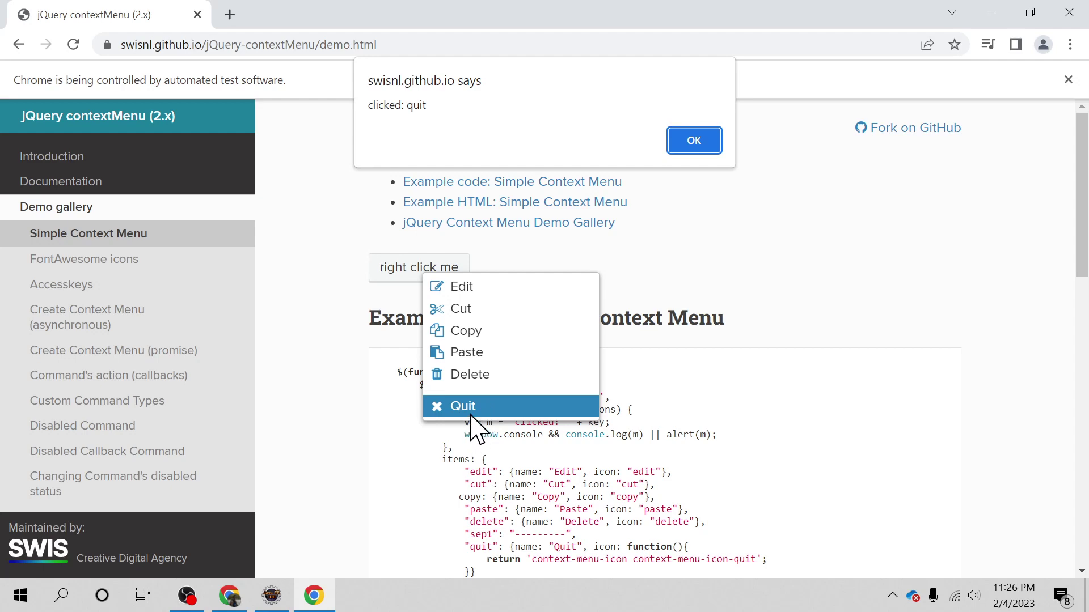
left_click(695, 140)
On new line 27, write action.click(driver.findElement(By.xpath(""))) using content assist
left_click(1069, 13)
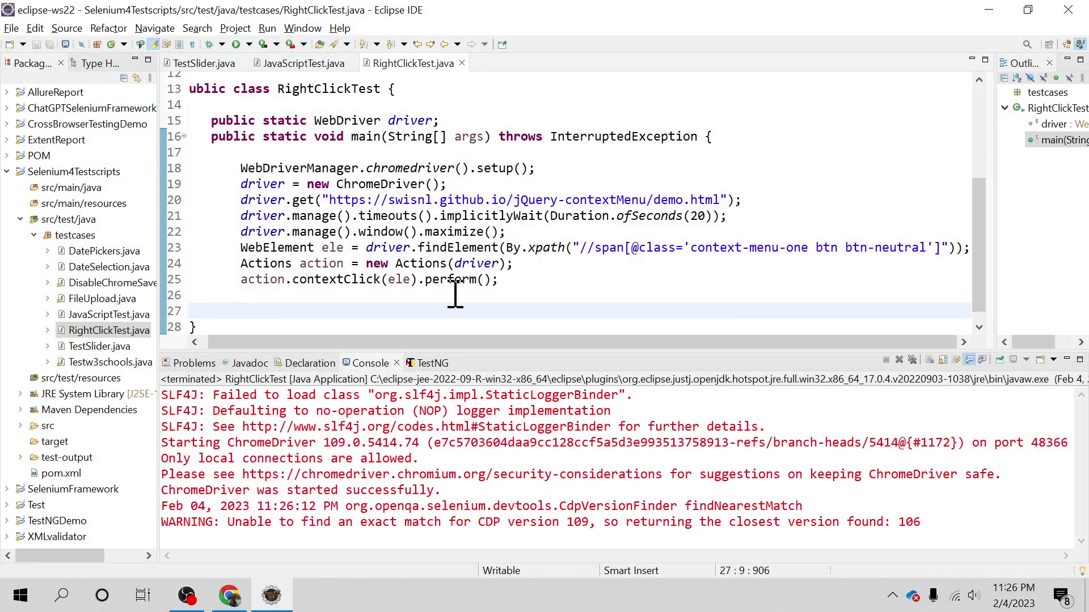
left_click(290, 296)
key("Return")
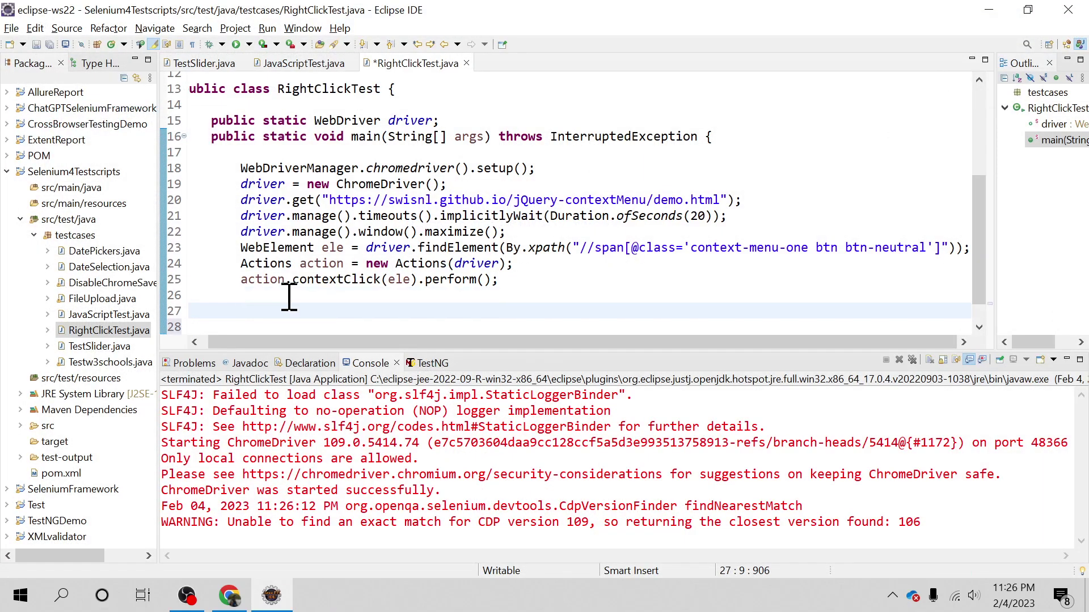
type("action")
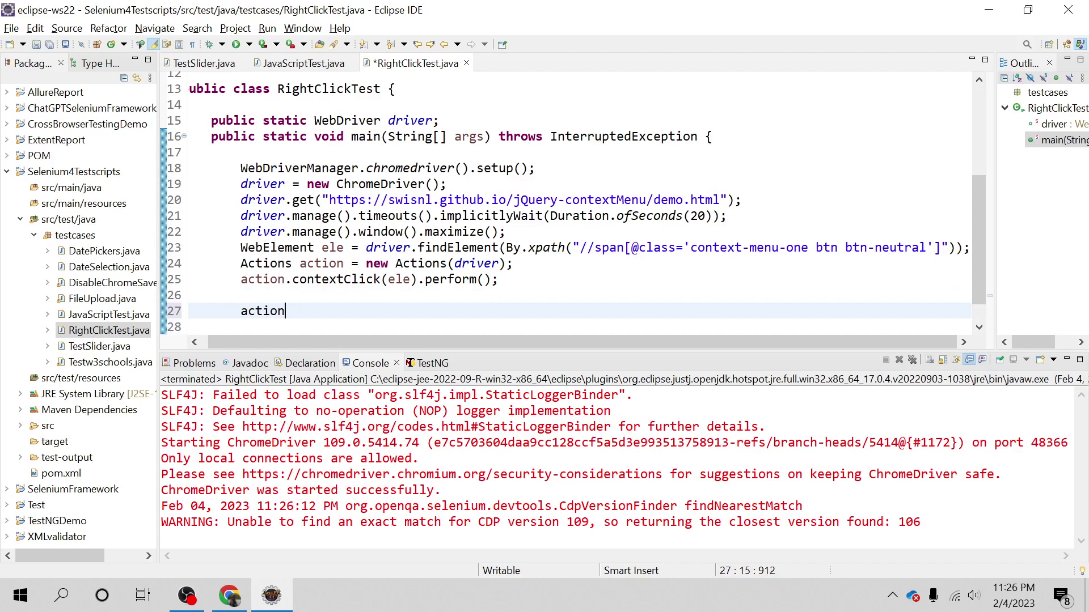
type(".cli")
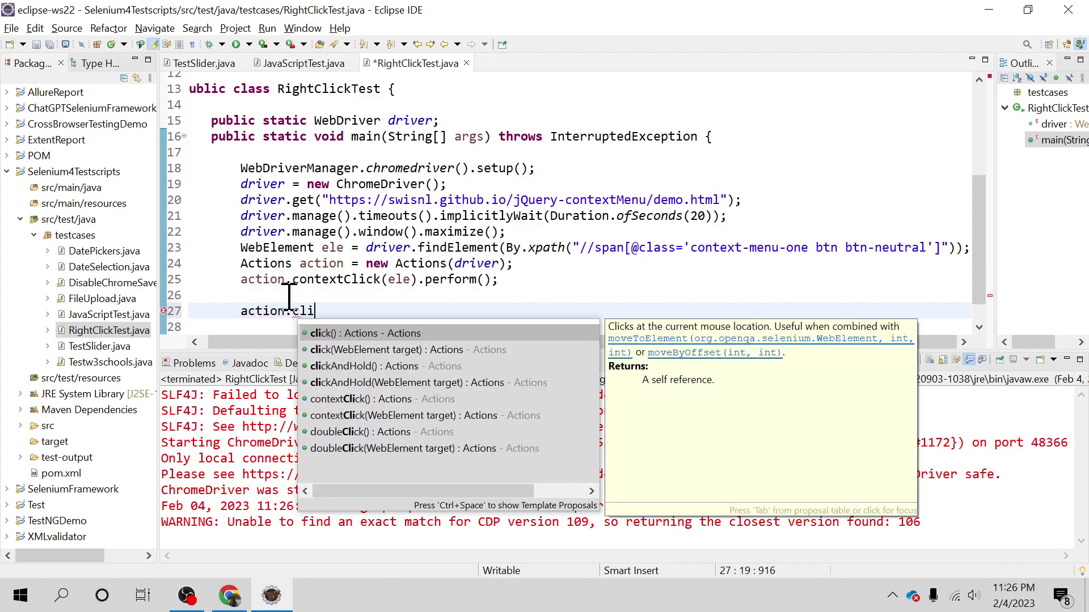
key("Return")
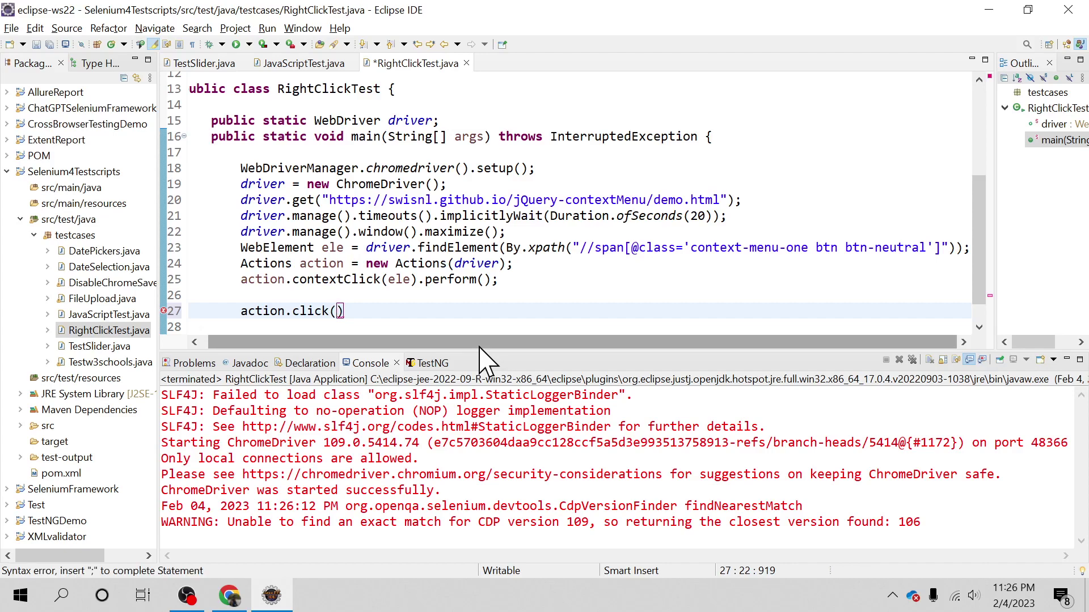
type("driver.fi")
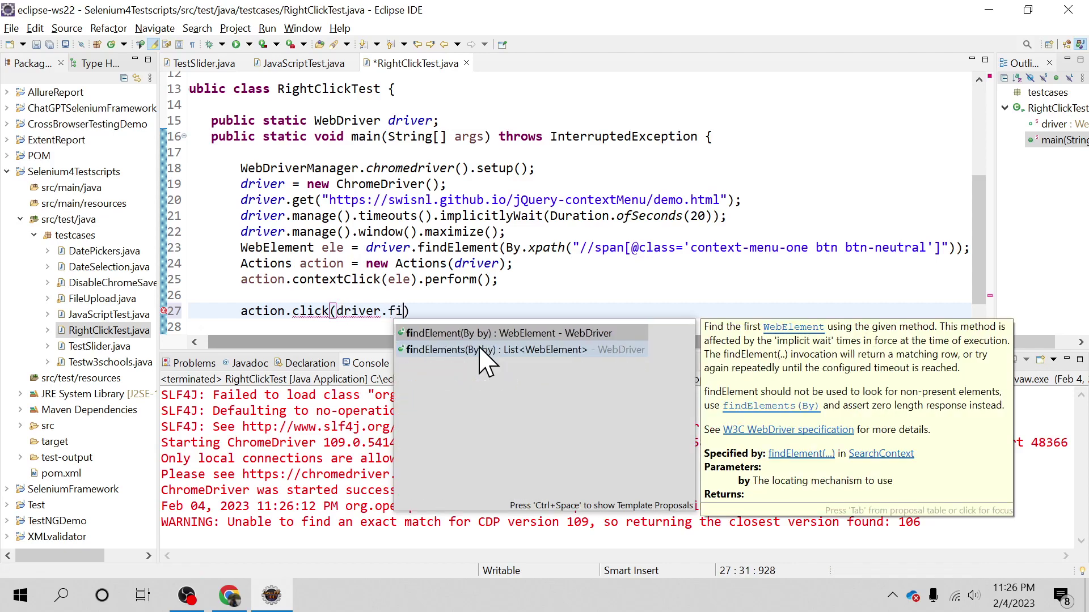
key("Return")
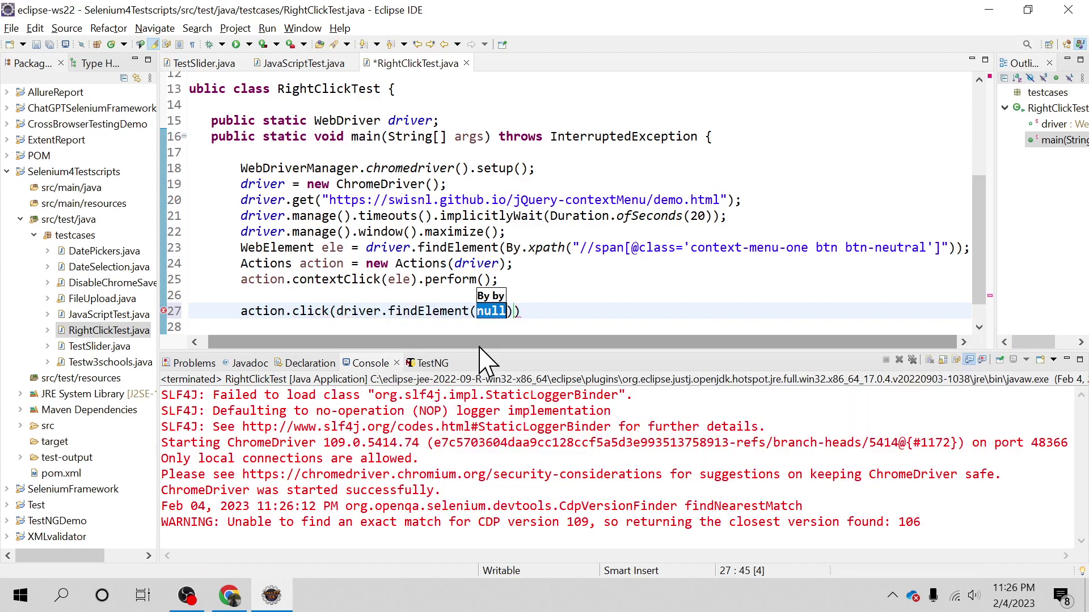
type("by.xp")
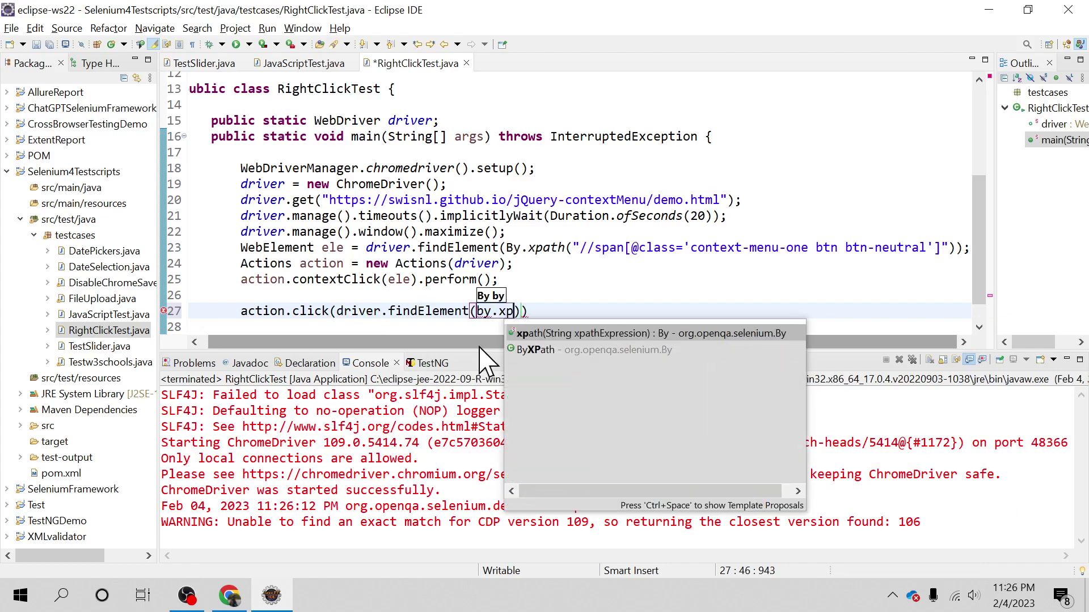
type("x")
key("Return")
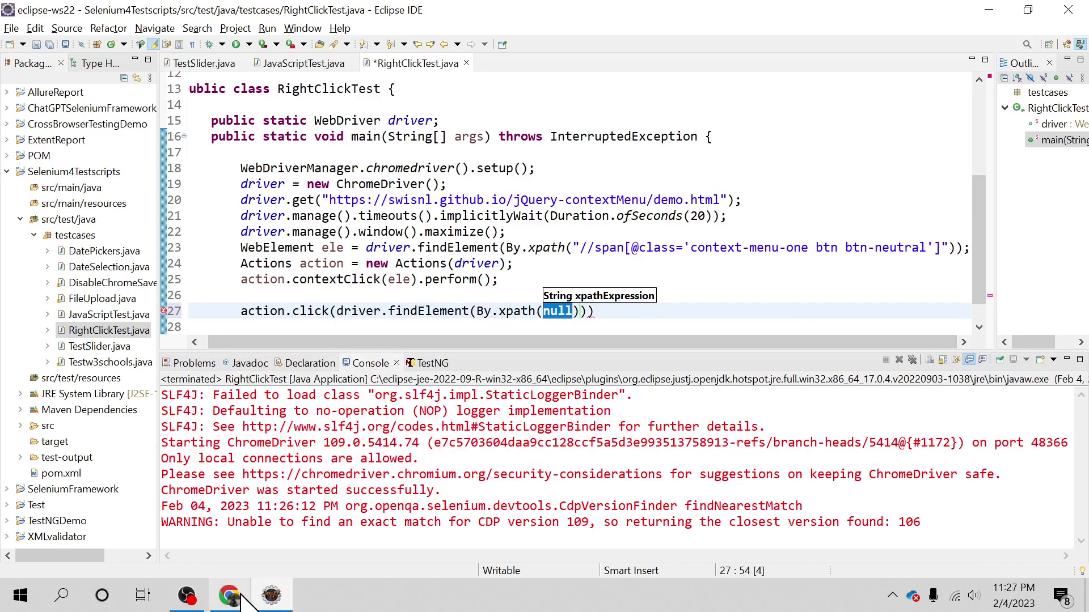
type("\"")
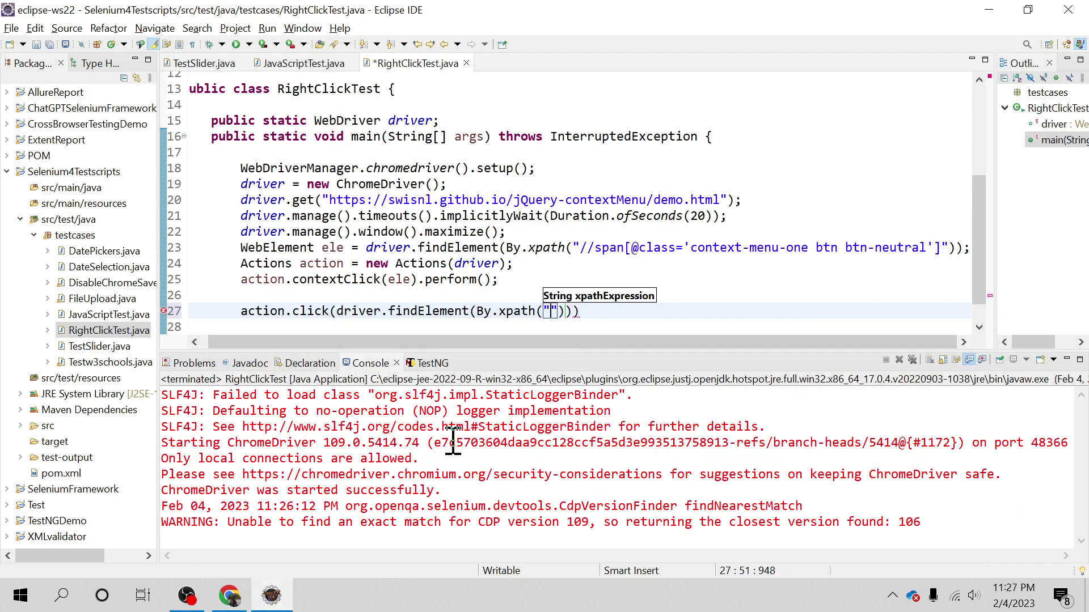
In Chrome, open the demo's right-click menu and inspect its Quit item in DevTools
left_click(230, 596)
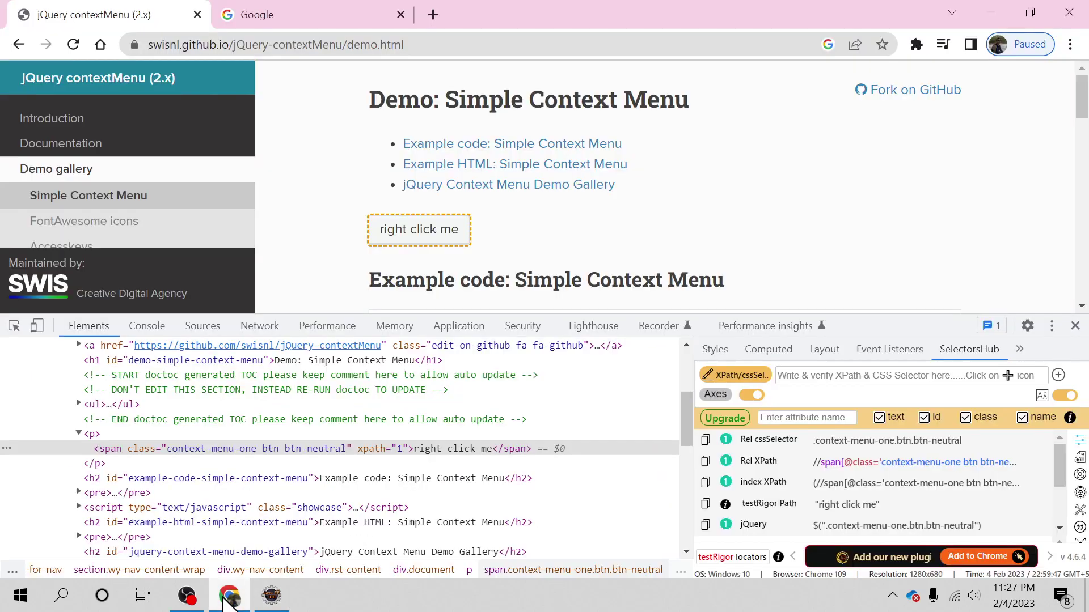
right_click(443, 239)
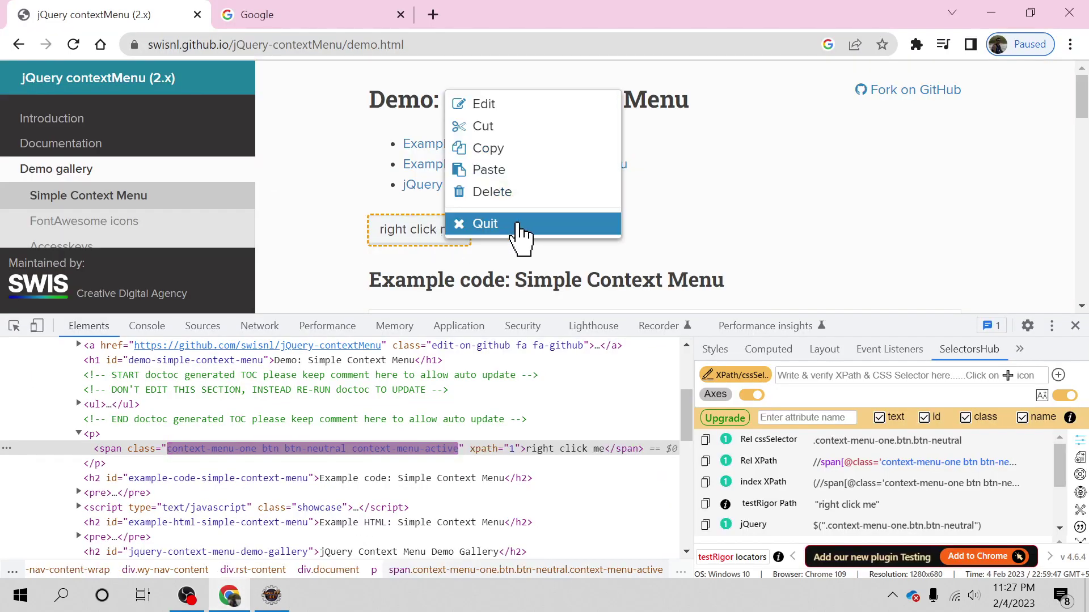
left_click(14, 326)
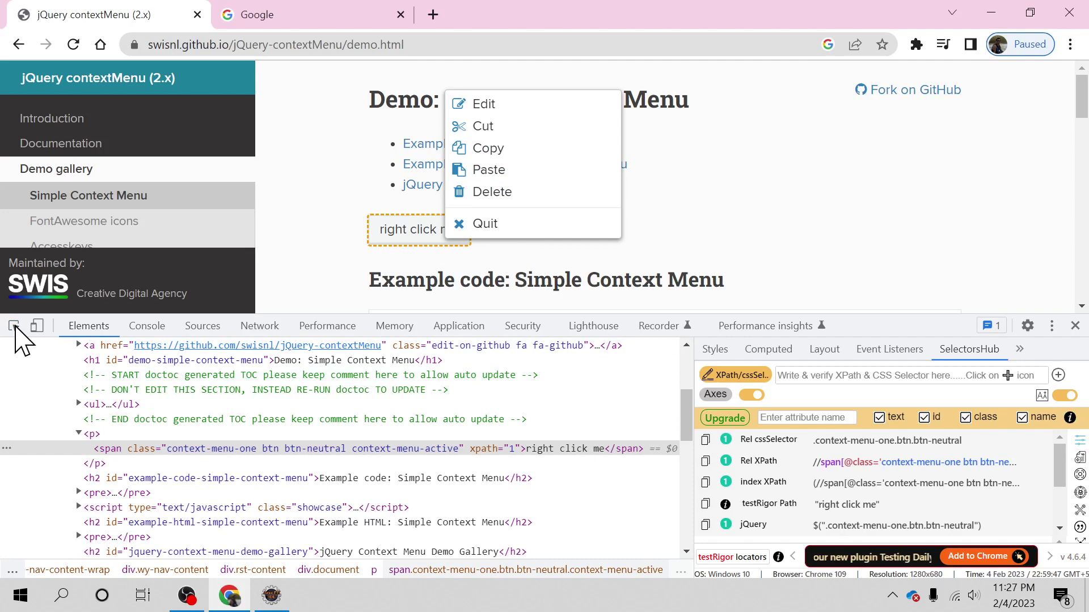
left_click(487, 224)
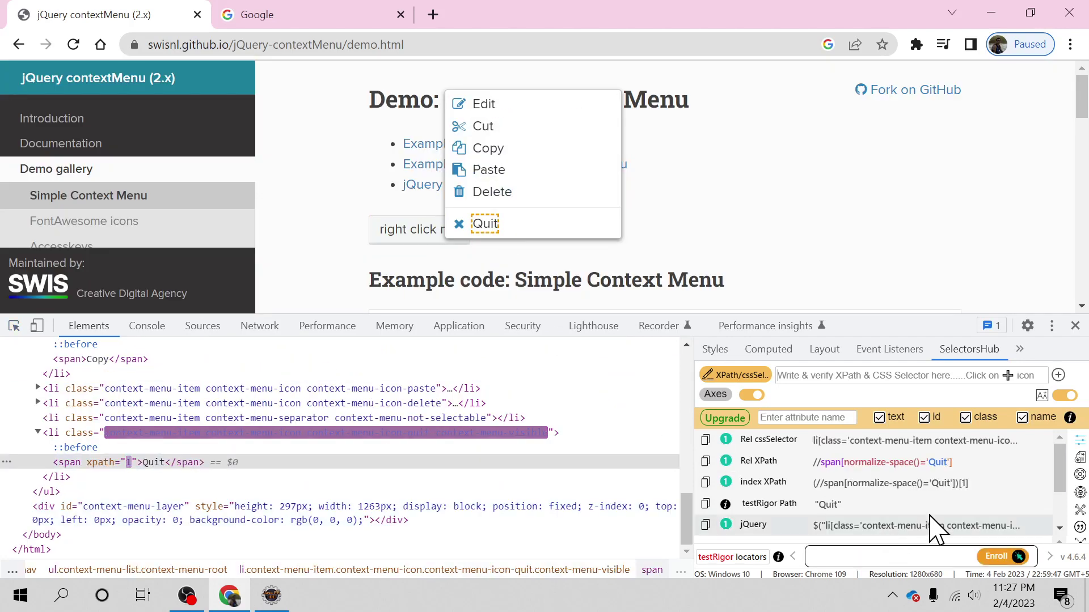
Copy the Quit item's XPath and return to Eclipse
left_click(705, 462)
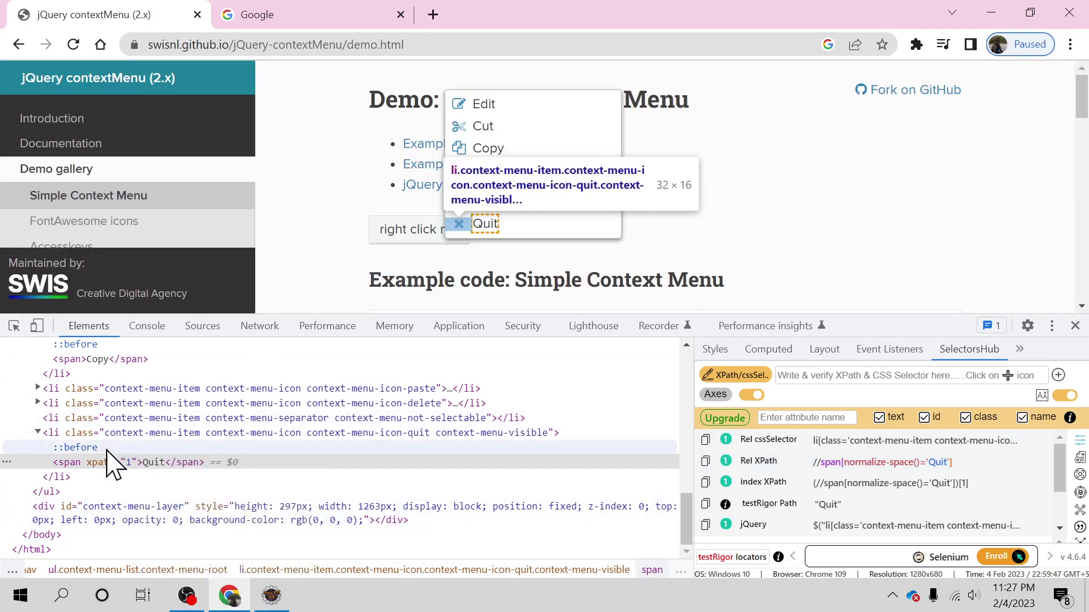
right_click(165, 463)
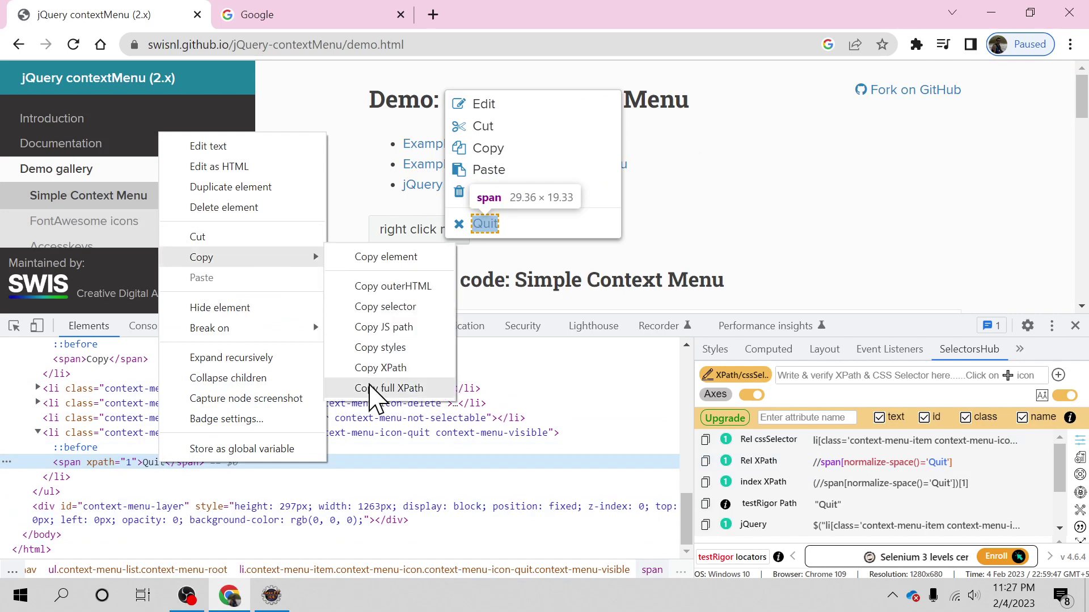
mouse_move(202, 257)
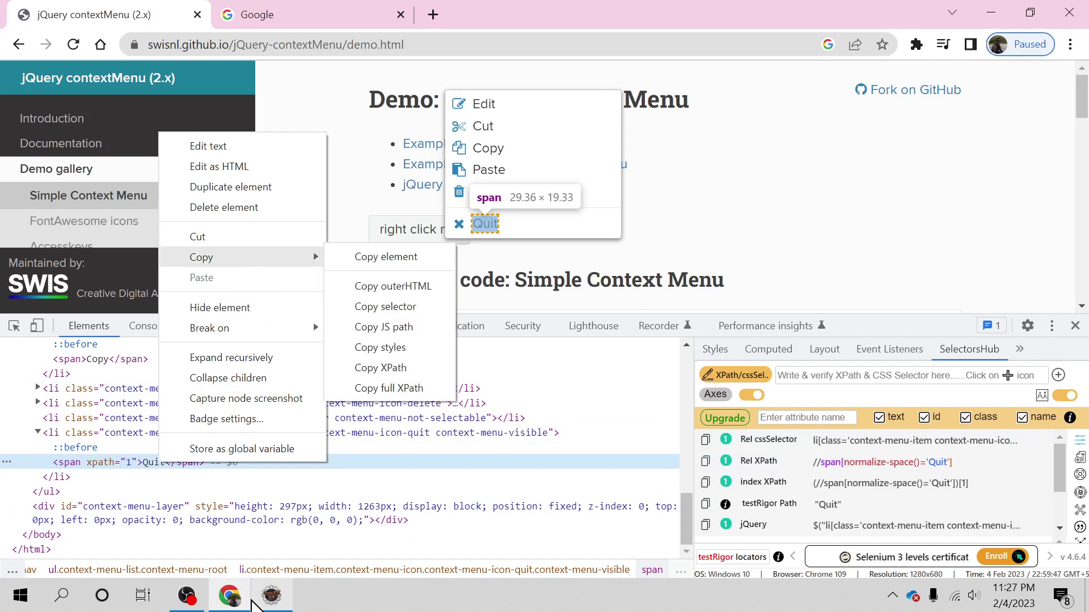
left_click(271, 596)
Paste the Quit XPath into line 27's By.xpath, append .perform(), save, and add a line
key("ctrl+v")
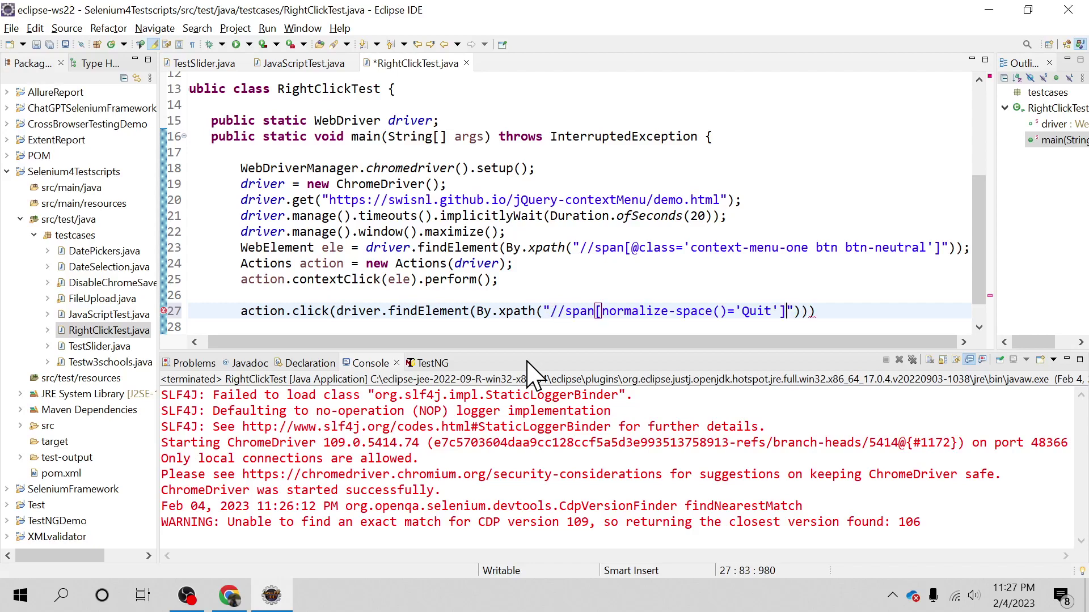
left_click(835, 311)
type(";")
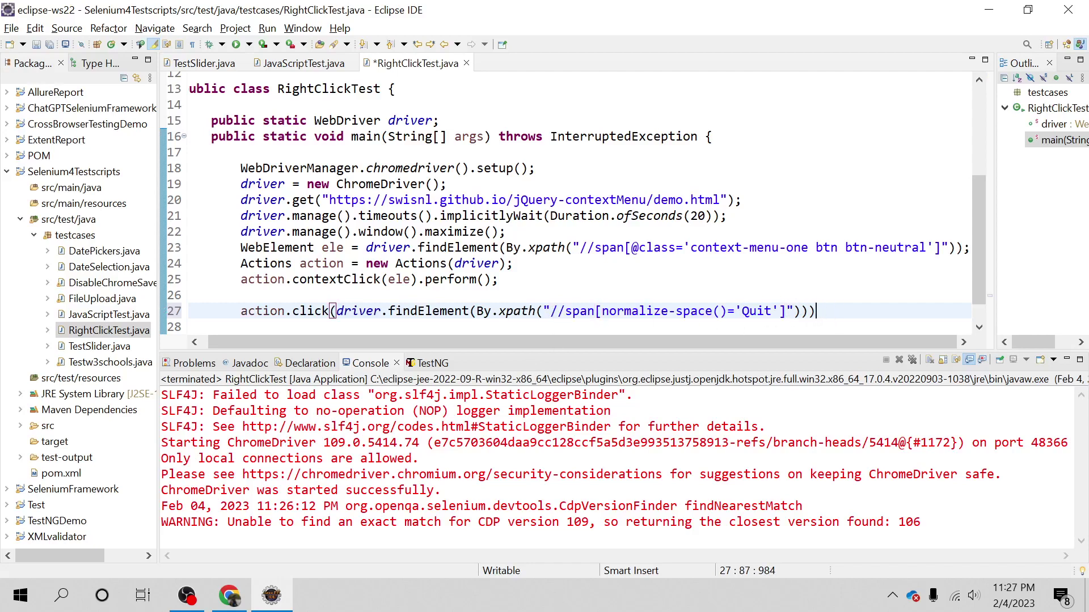
type(".")
type("per")
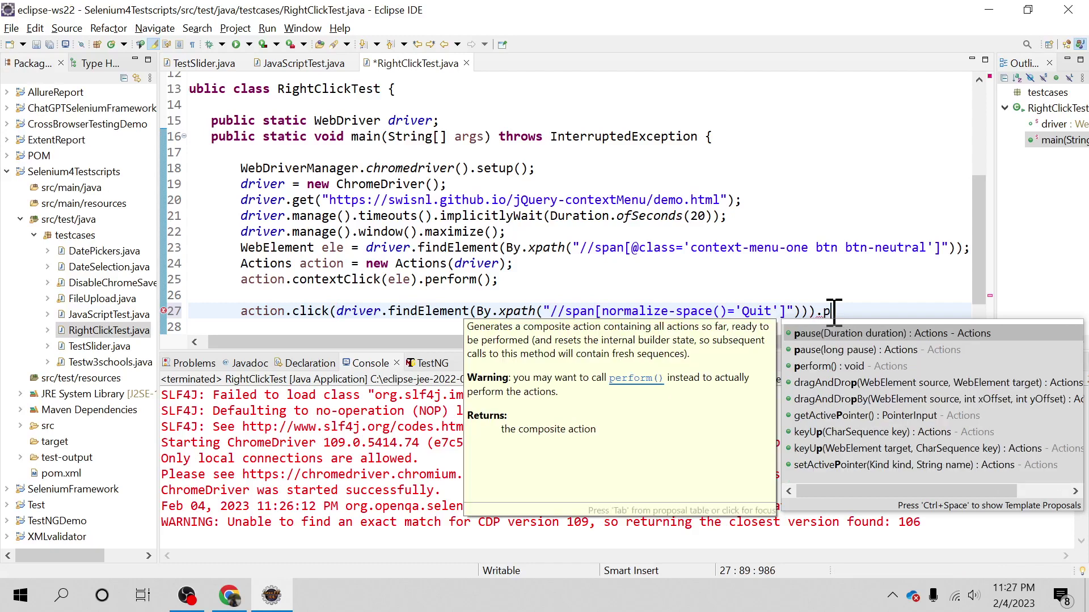
key("Return")
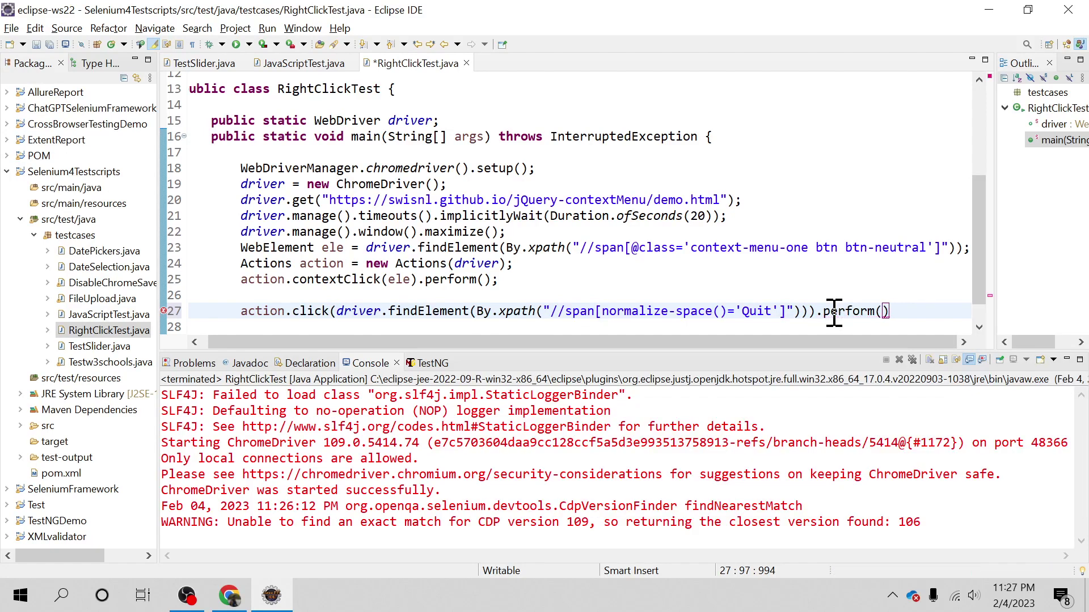
type(")")
key("ctrl+s")
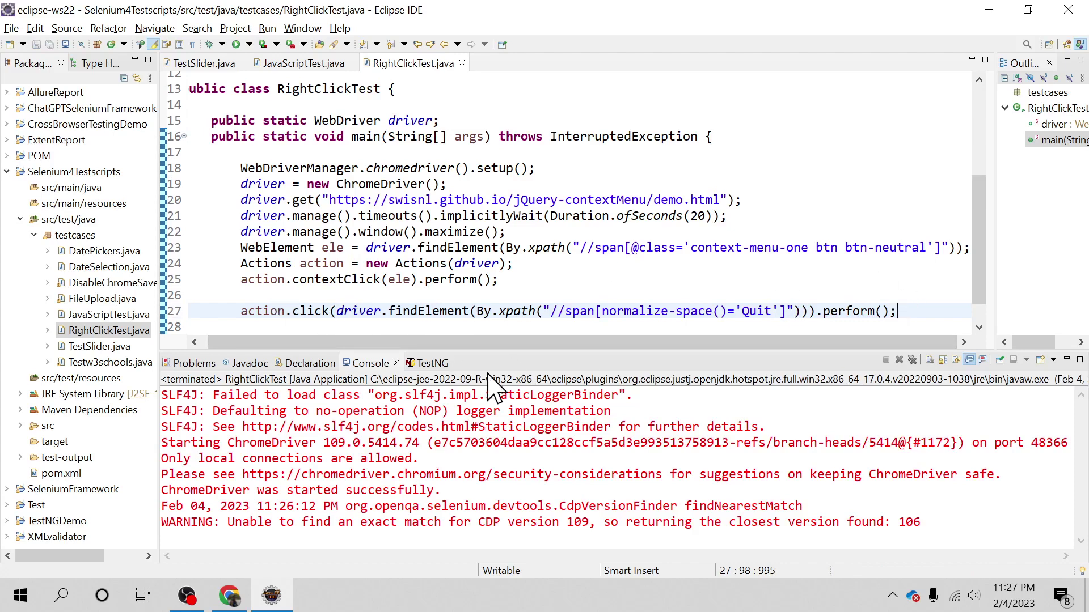
key("Return")
key("Return")
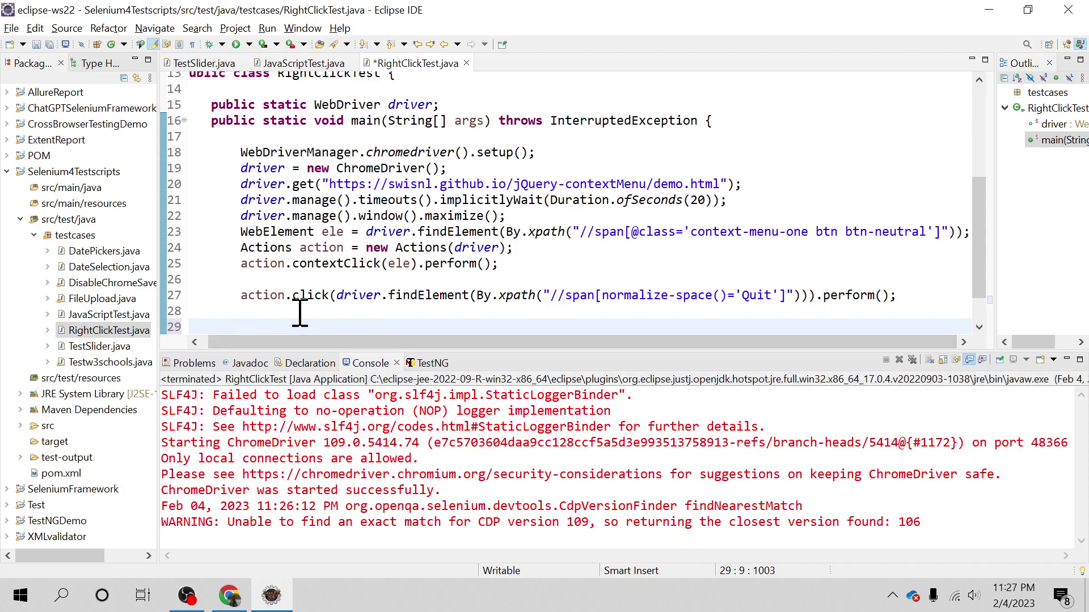
key("Up")
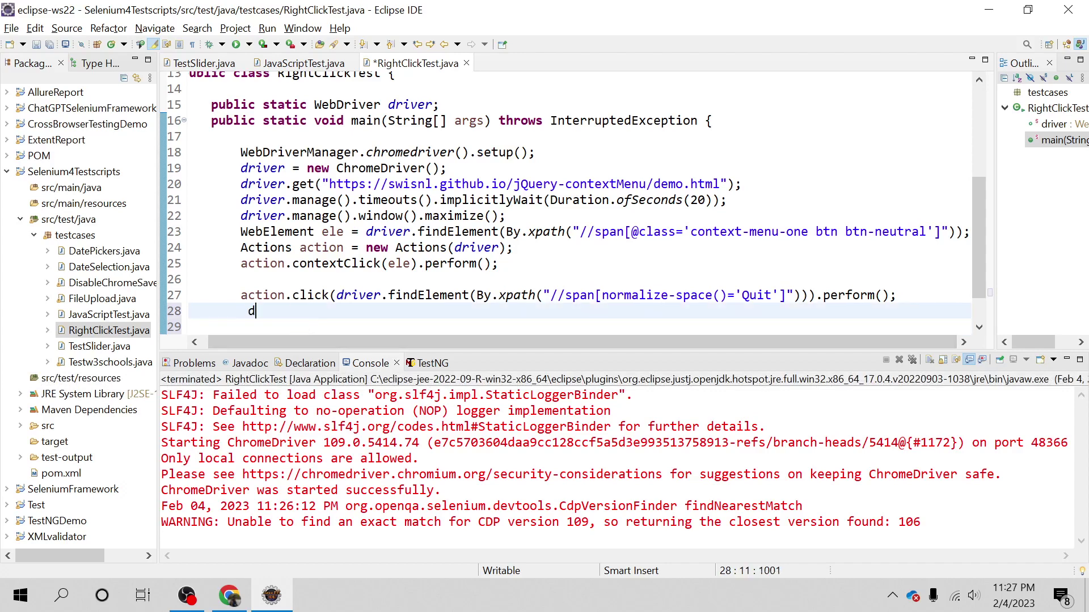
type("river.")
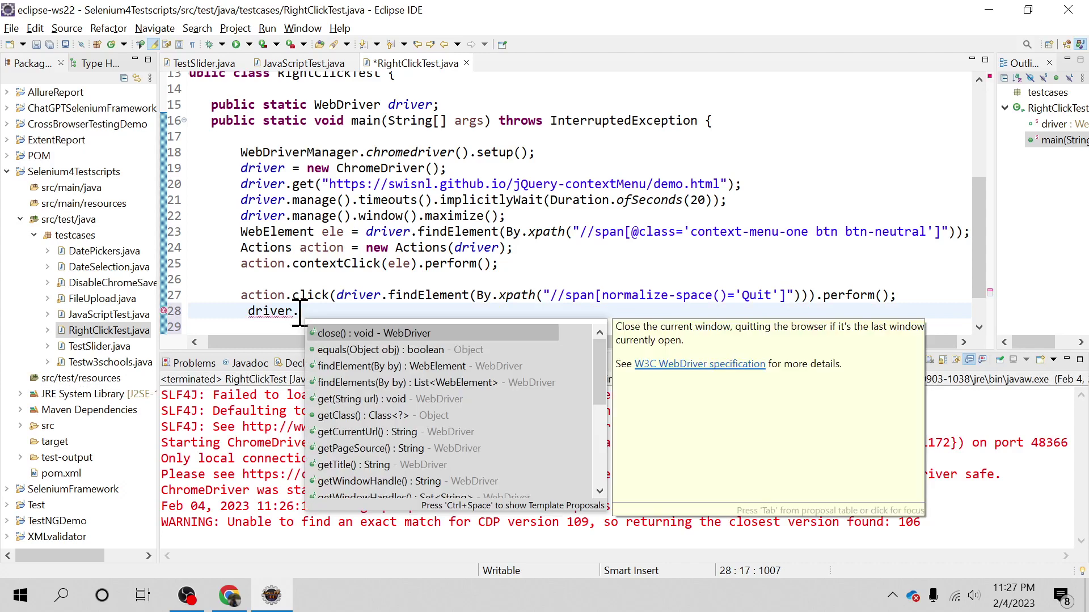
type("swit")
Add driver.switchTo().alert().accept(); preceded by Thread.sleep(1000);
key("Return")
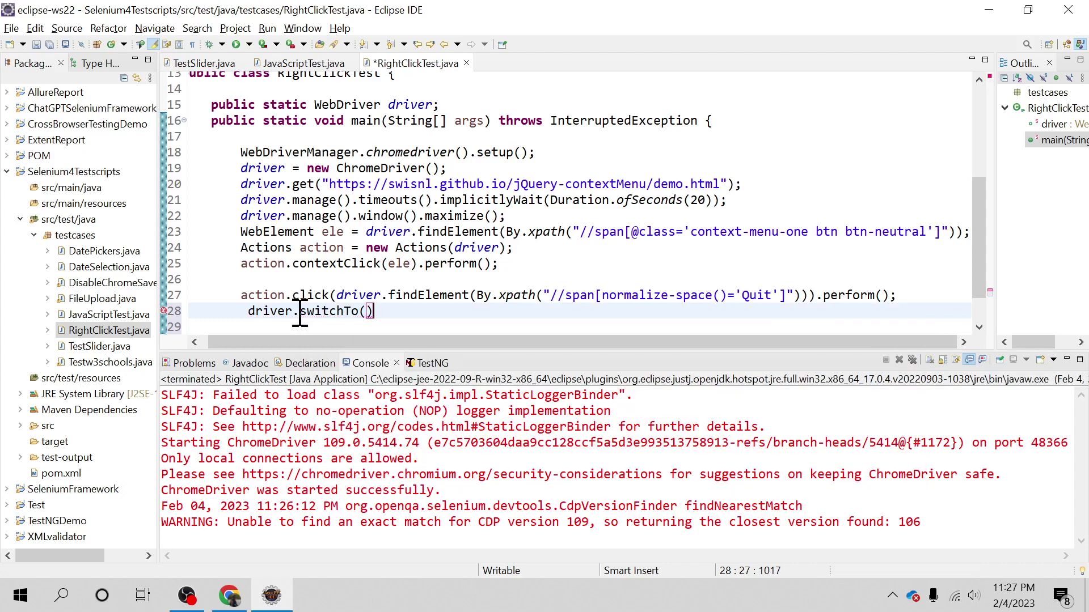
type(".")
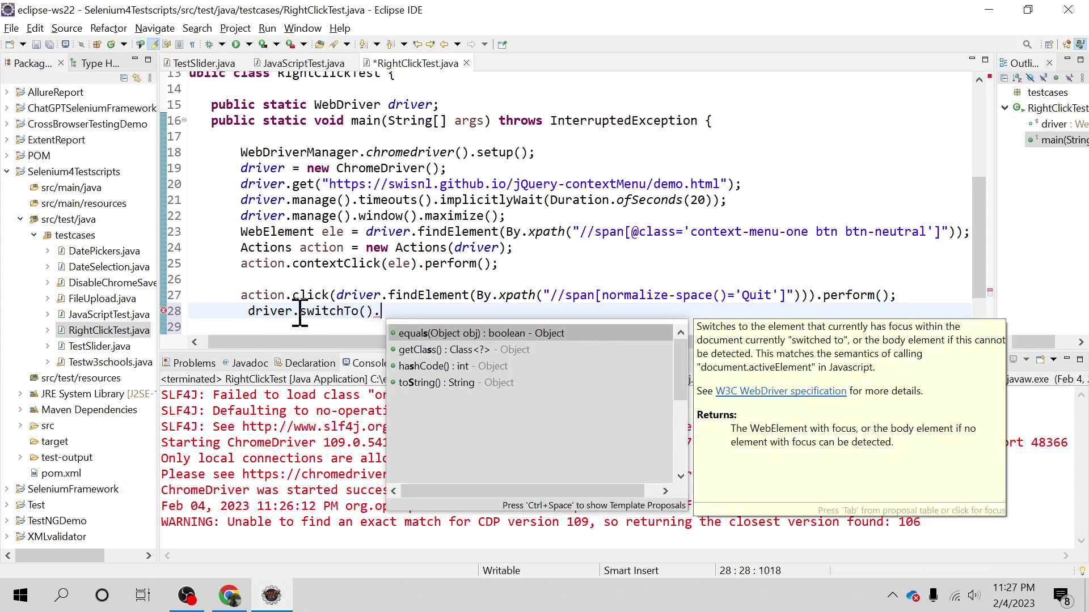
type("al")
key("Return")
type(".ac")
key("Return")
type(";")
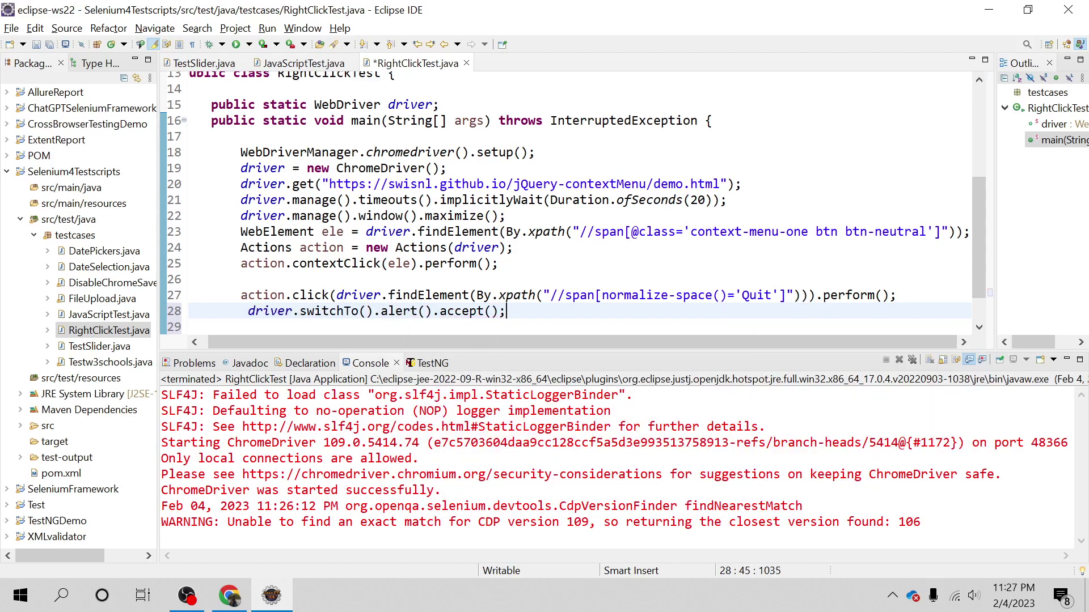
key("Home")
key("Return")
key("Up")
type("Th")
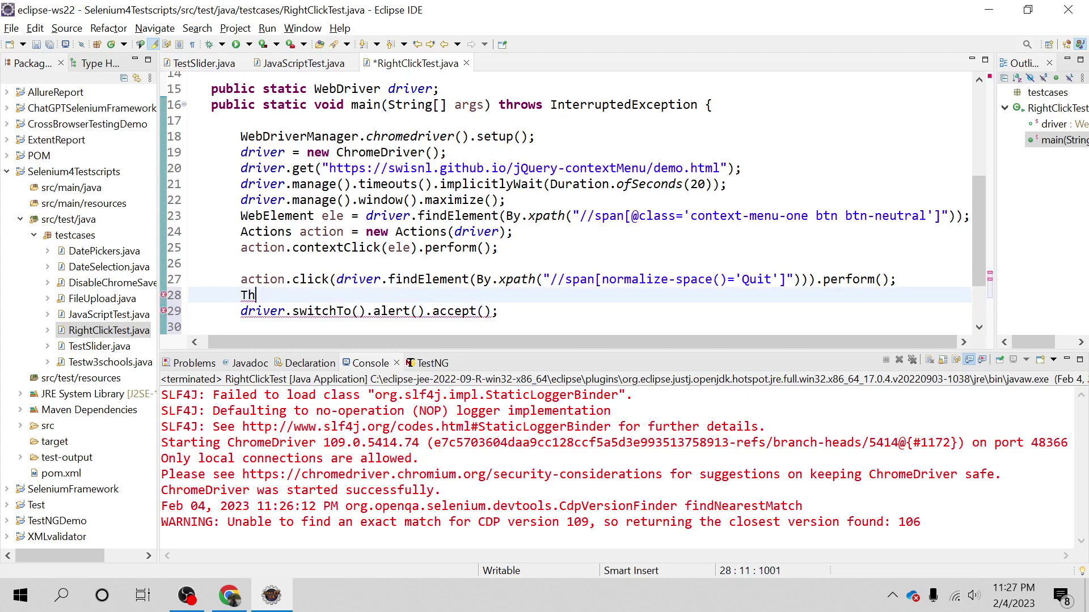
type("erread.s")
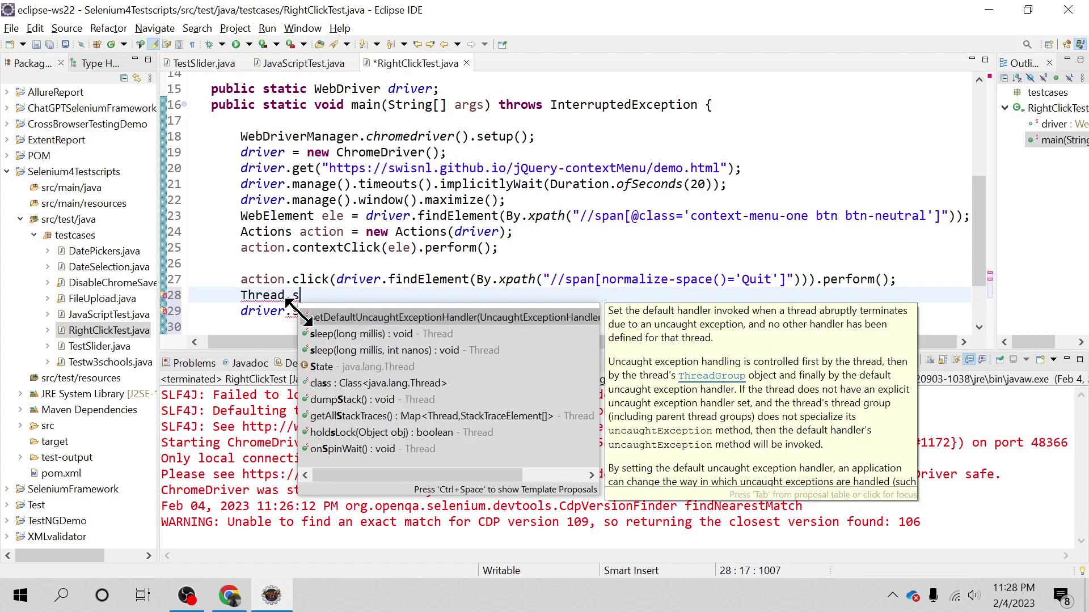
type("le")
key("Return")
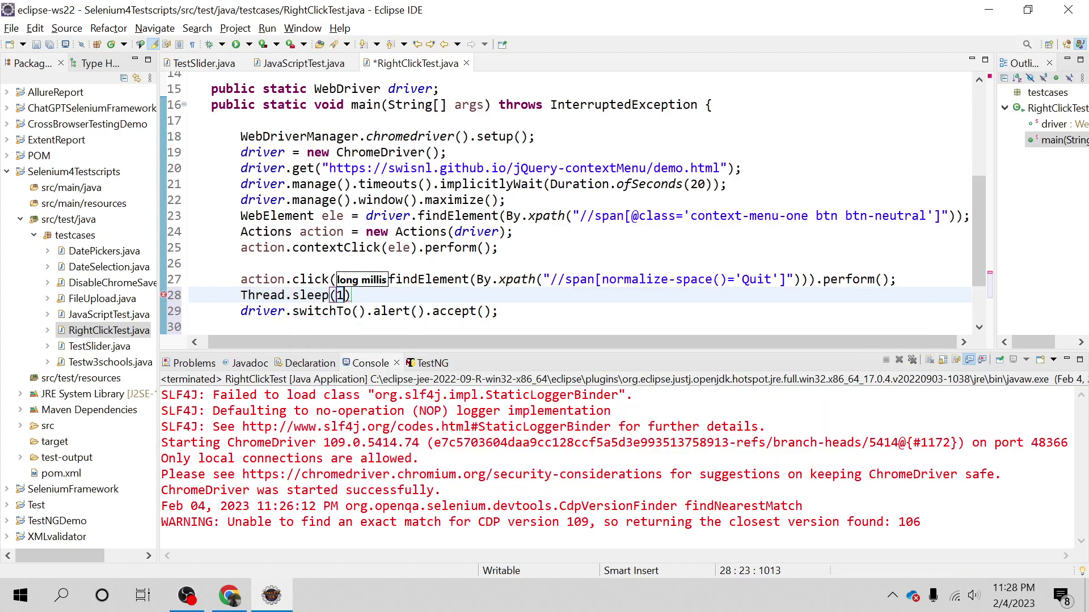
type("1000")
key("End")
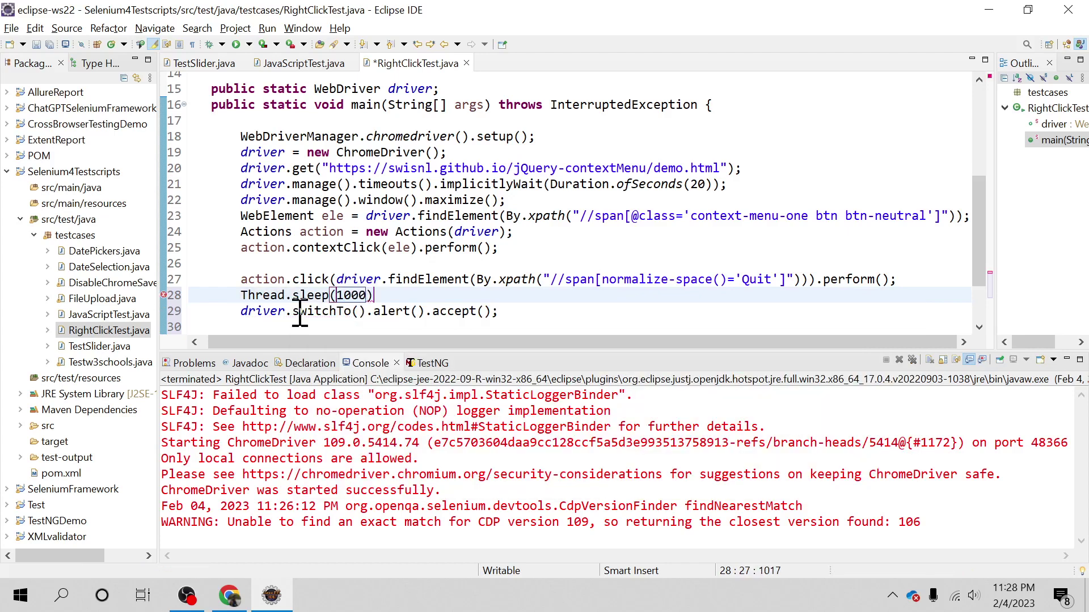
type(";")
Copy the Thread.sleep(1000); line after the alert line and save RightClickTest.java
left_click(298, 311)
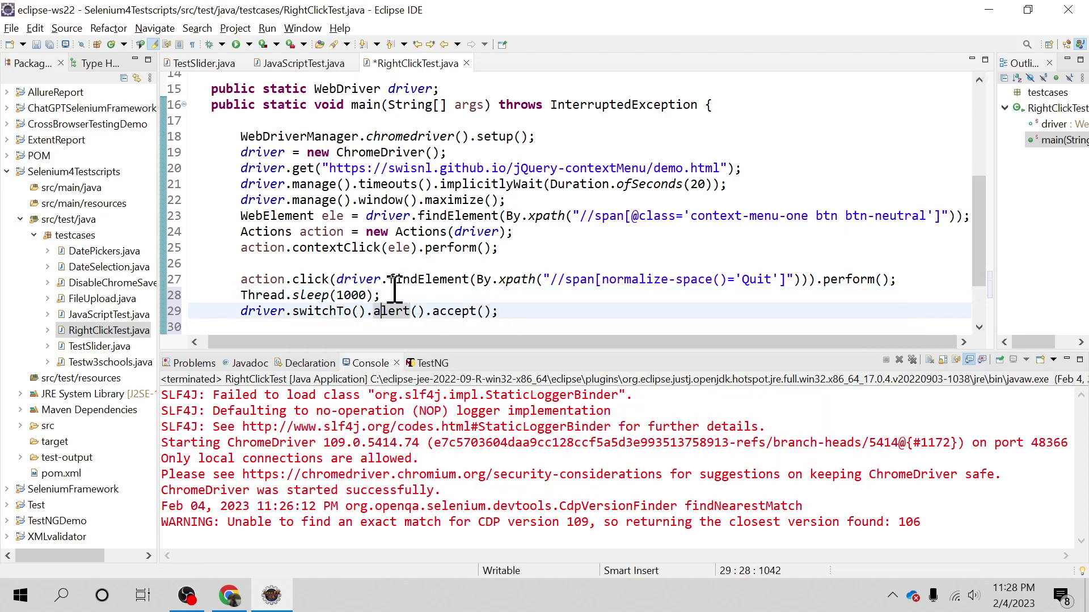
left_click_drag(383, 296, 242, 295)
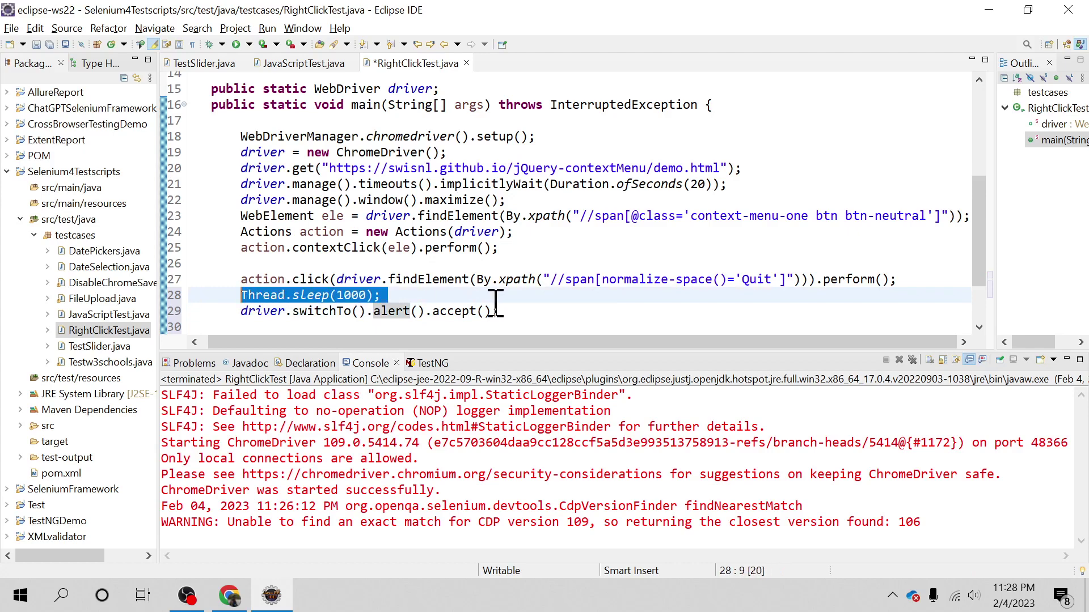
key("ctrl+c")
left_click(527, 311)
key("Return")
key("ctrl+v")
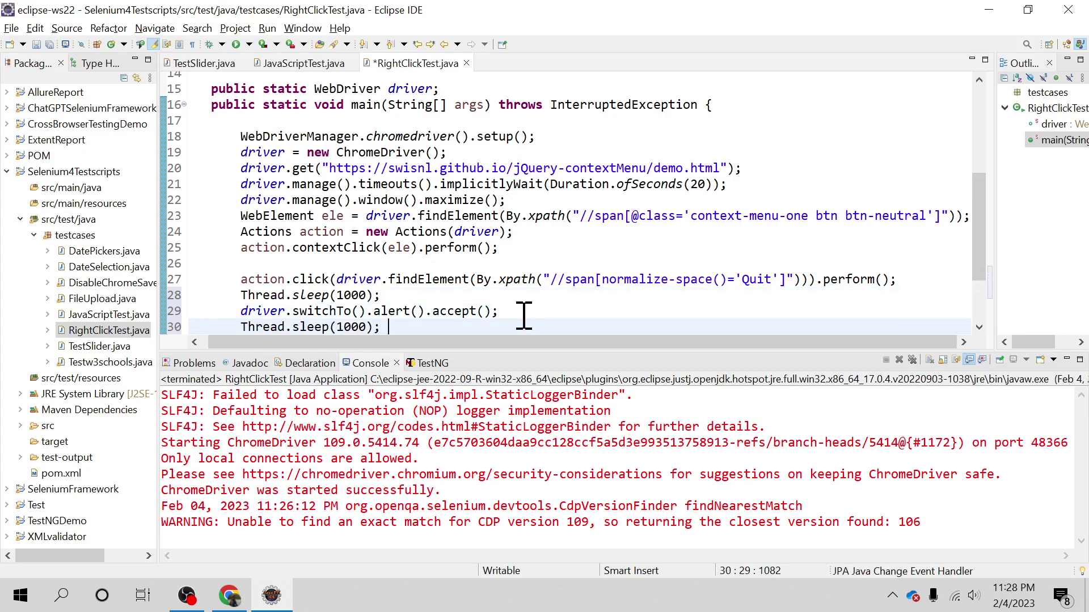
key("Down")
key("Up")
key("Down")
key("ctrl+s")
scroll(992, 260, "down", 1)
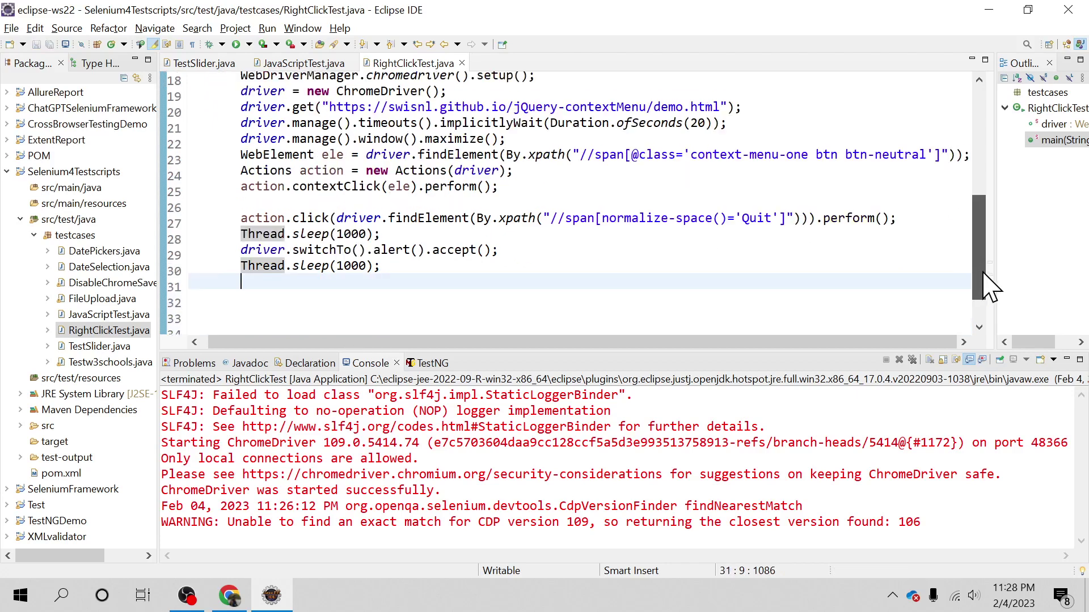
Launch RightClickTest via Run As > Java Application from the editor's context menu
right_click(614, 225)
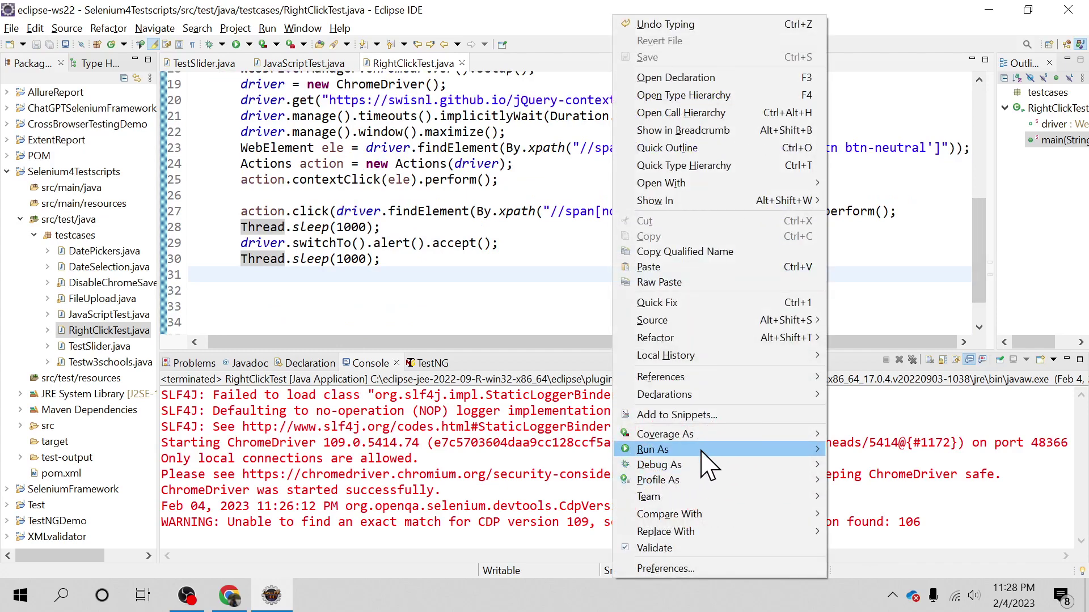
left_click(867, 450)
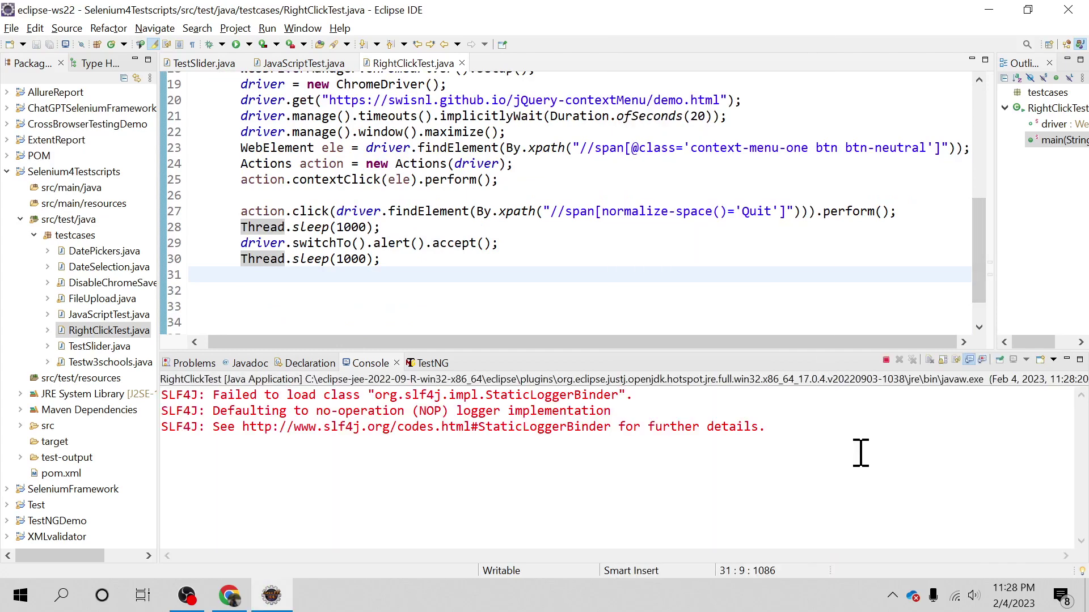